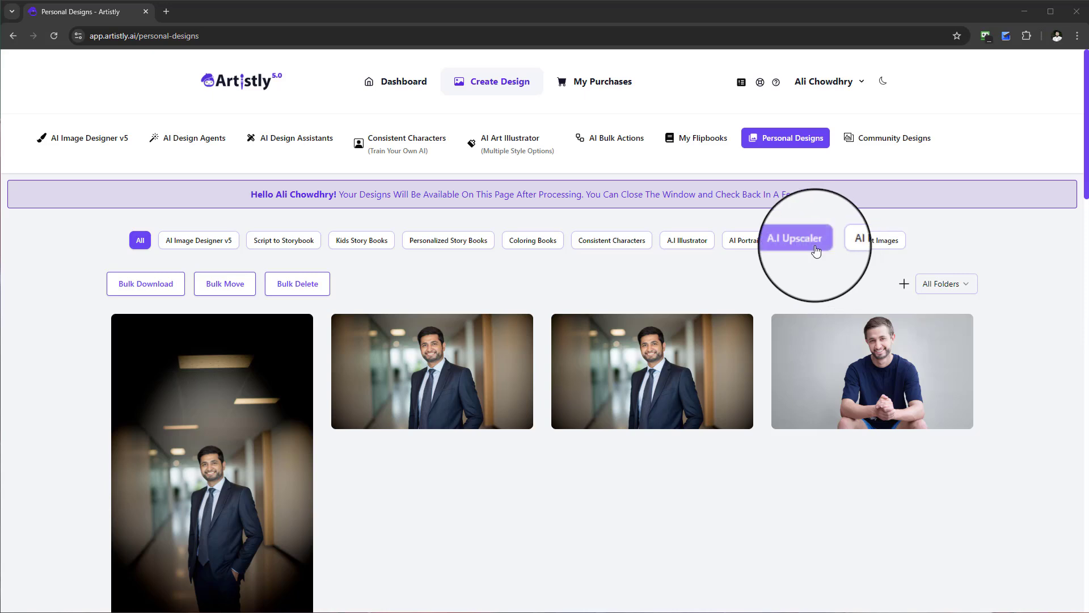
- Open the Fast AI Image Designer for a new design, then return to Personal Designs
click(522, 91)
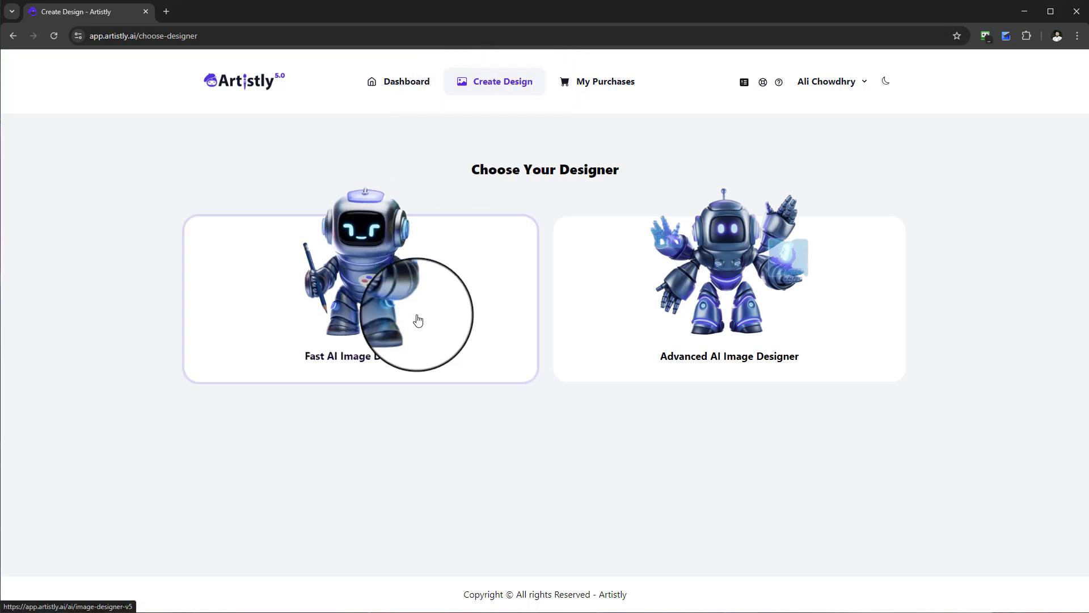
click(354, 358)
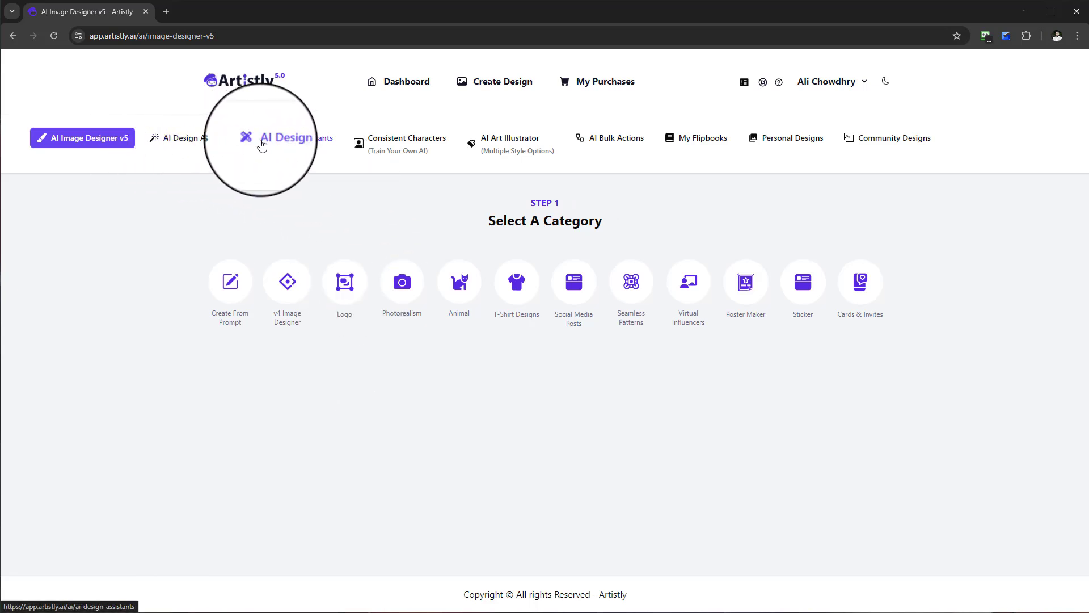
click(770, 147)
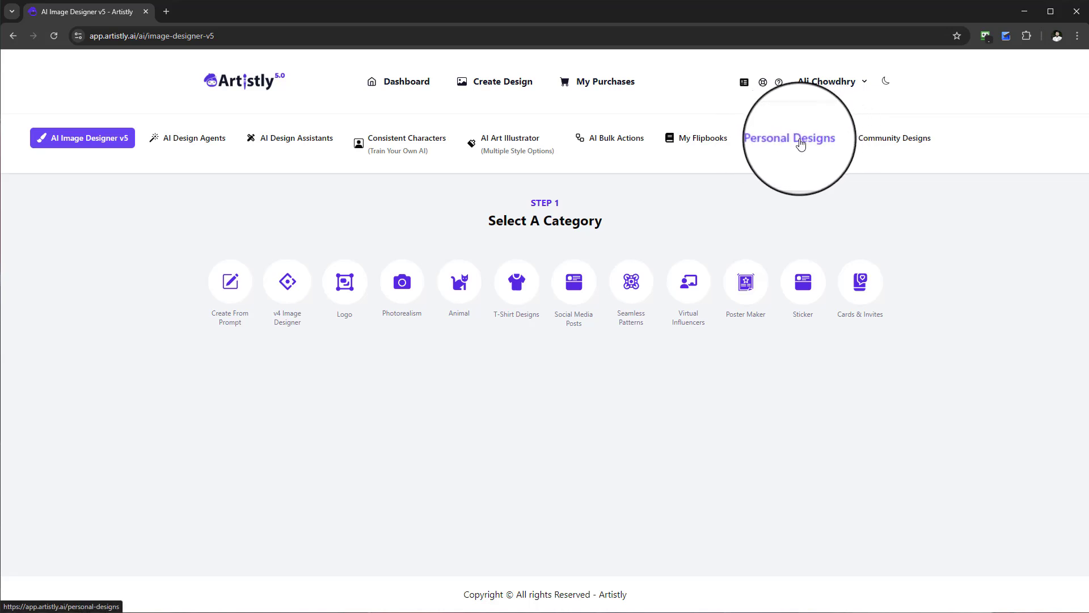
click(788, 144)
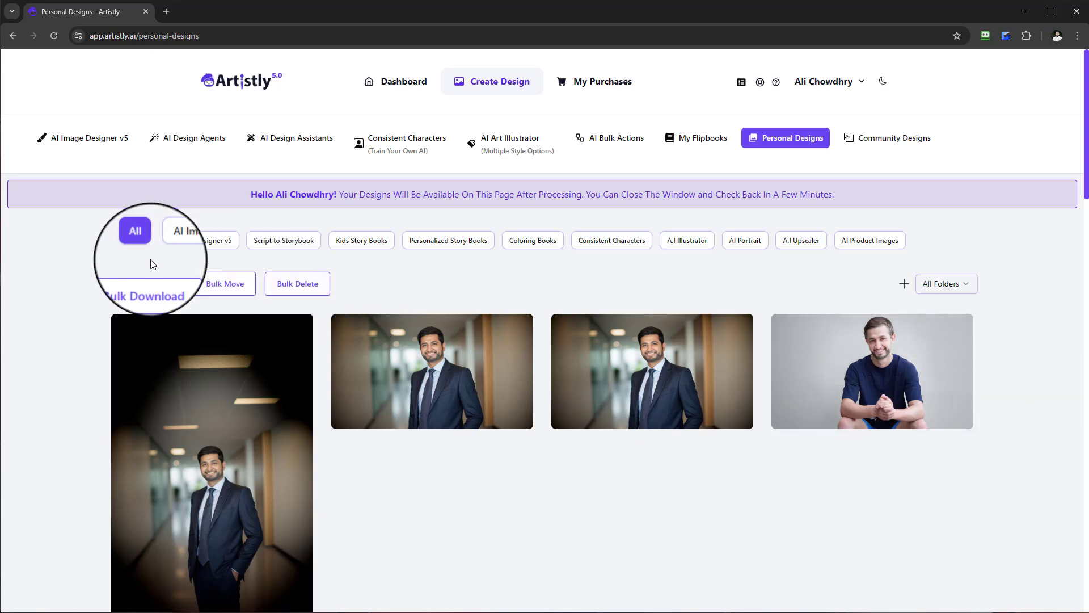
- Filter the gallery by each category: AI Image Designer v5, Storybooks, Coloring Books, Consistent Characters, then All
click(192, 240)
scroll(593, 329, down, 2)
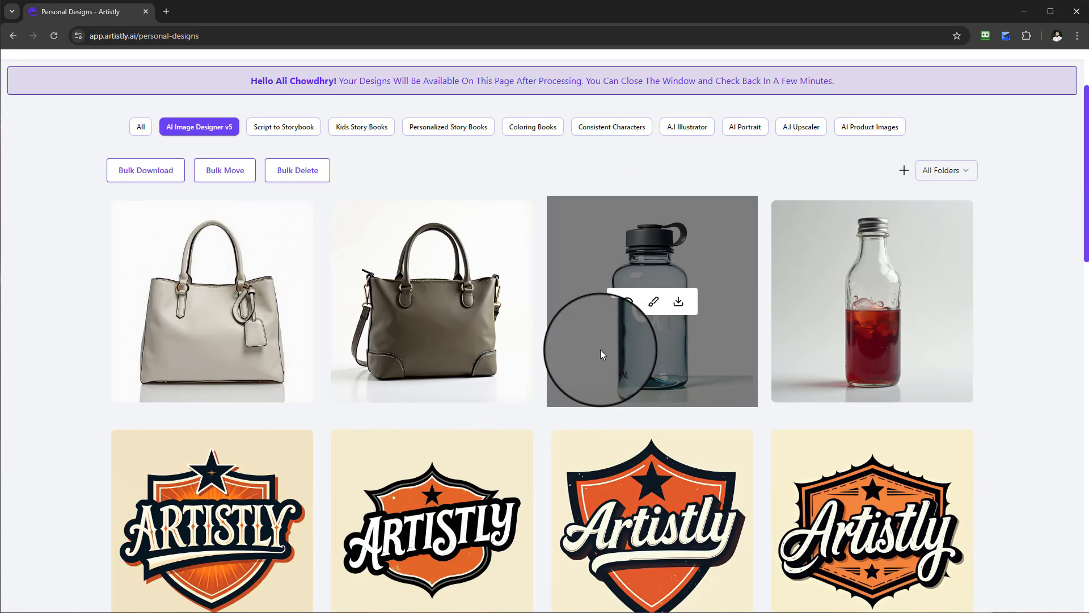
scroll(600, 349, up, 2)
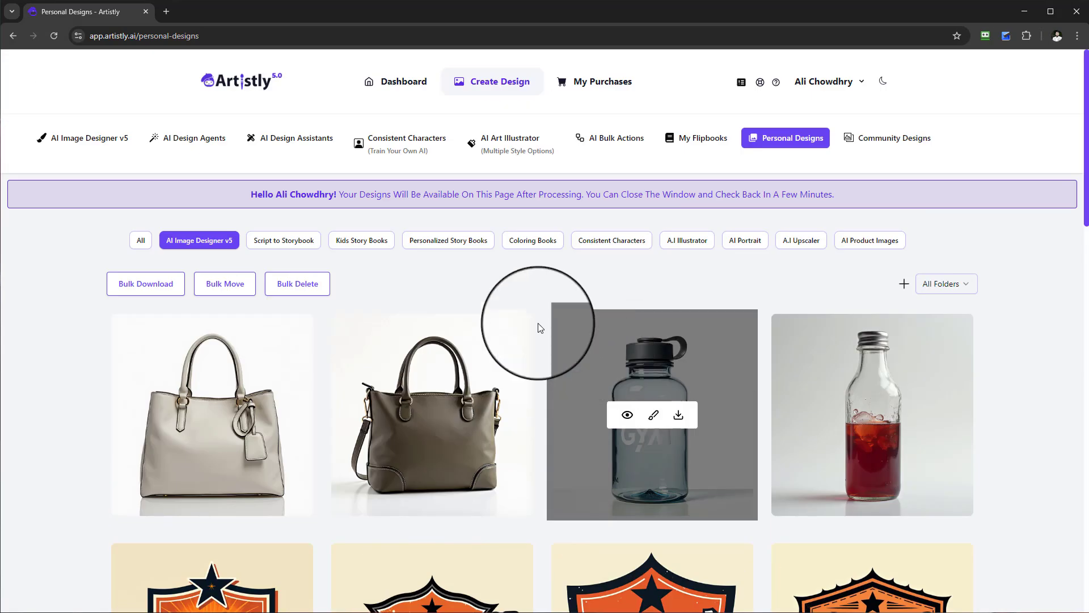
click(285, 251)
click(362, 244)
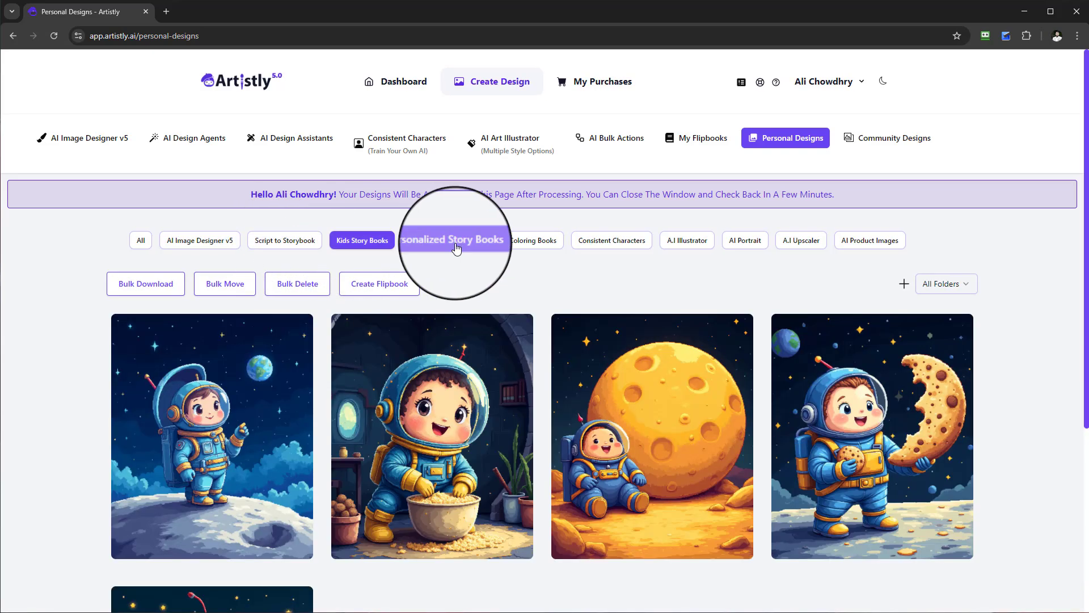
click(454, 244)
click(534, 244)
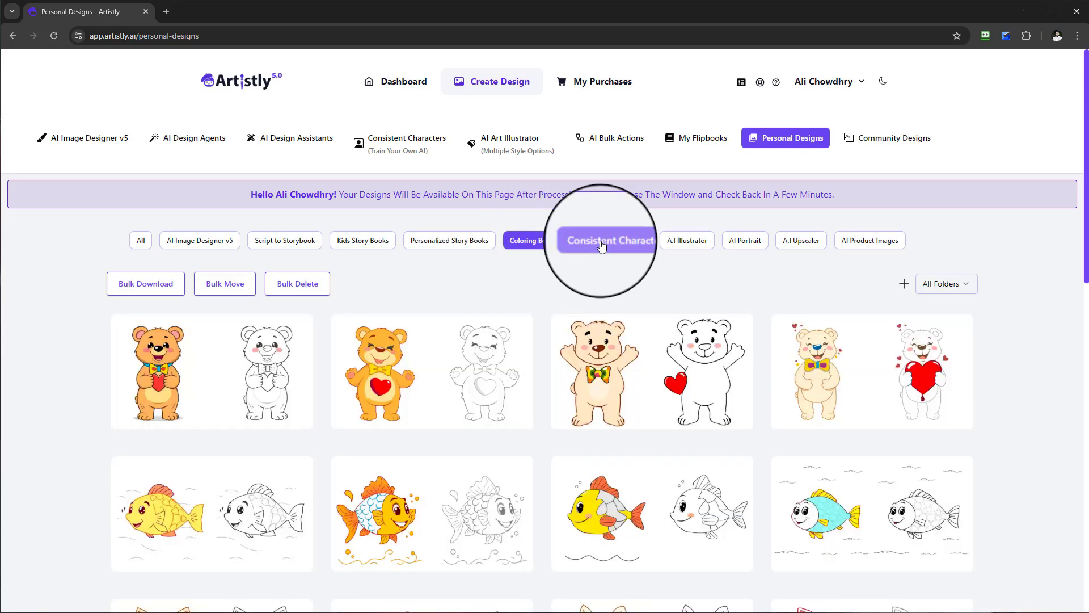
click(602, 244)
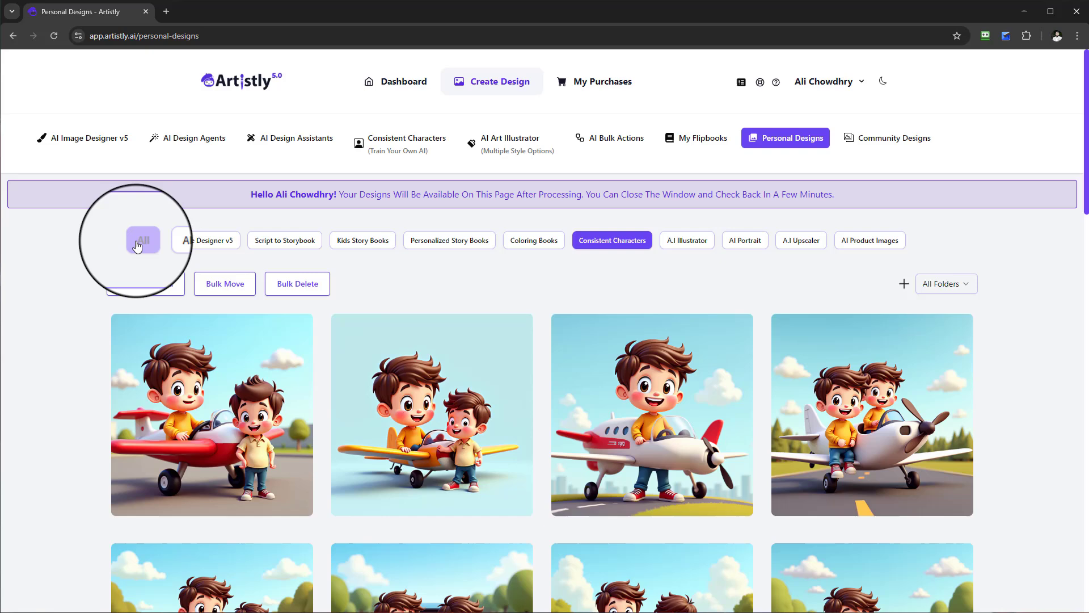
click(225, 243)
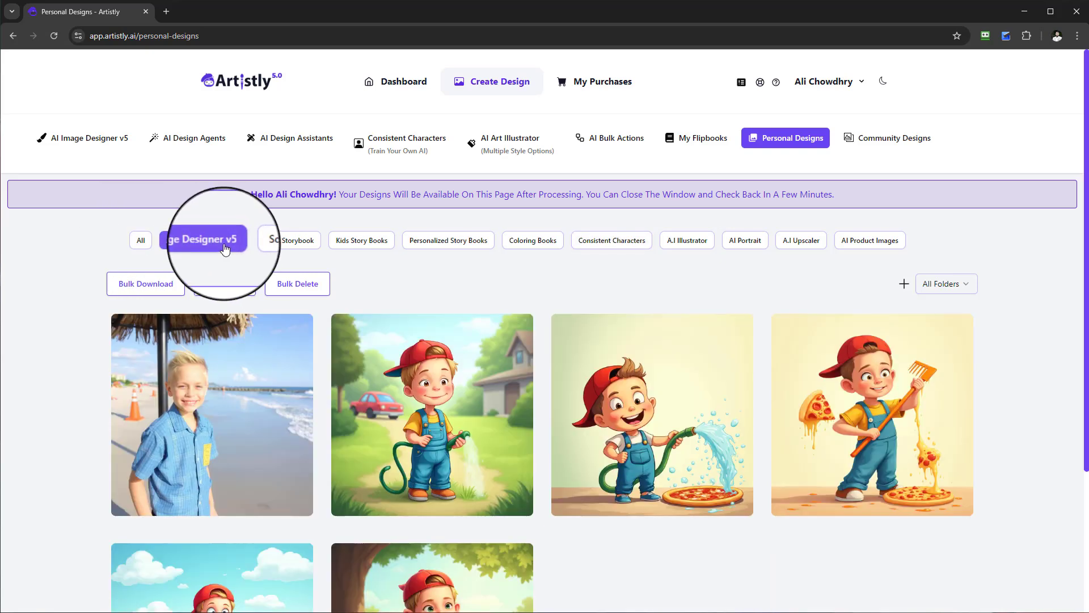
click(142, 241)
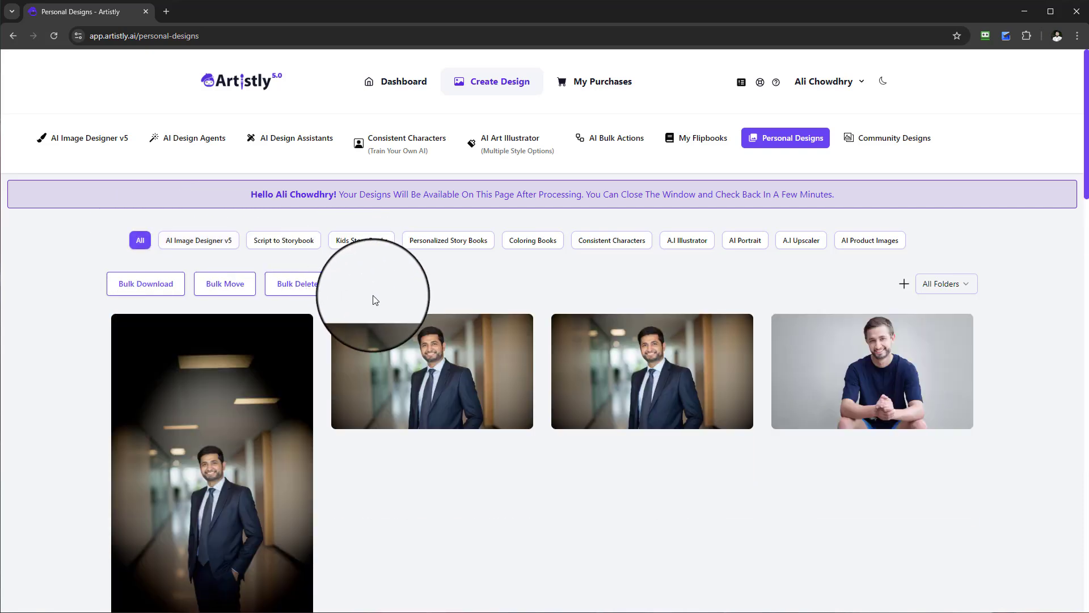
- Start a Bulk Download selection and tick all four designs in the first row
scroll(377, 317, down, 3)
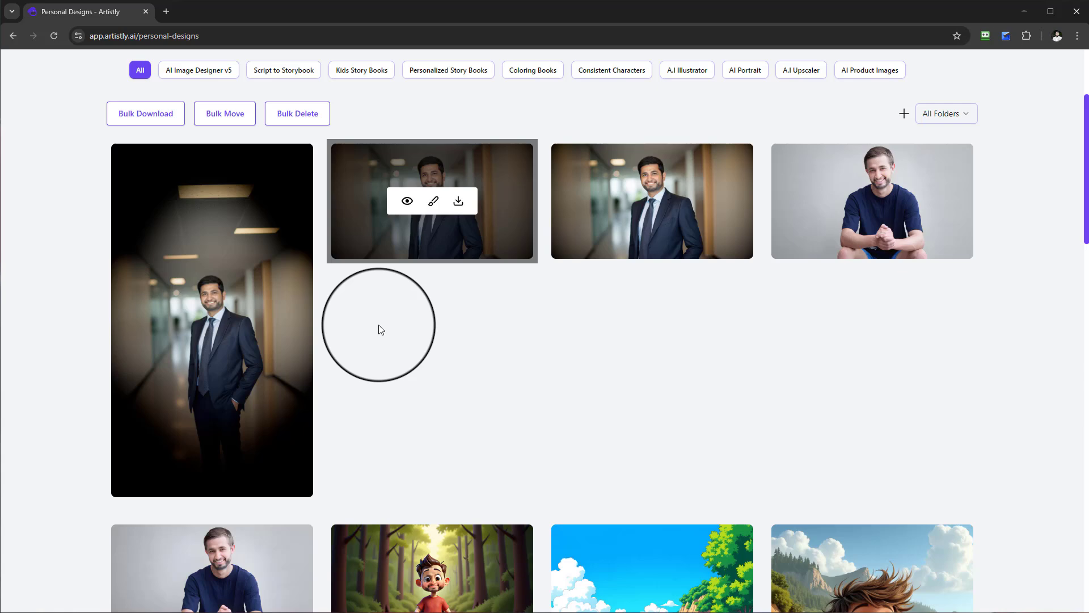
scroll(379, 324, up, 3)
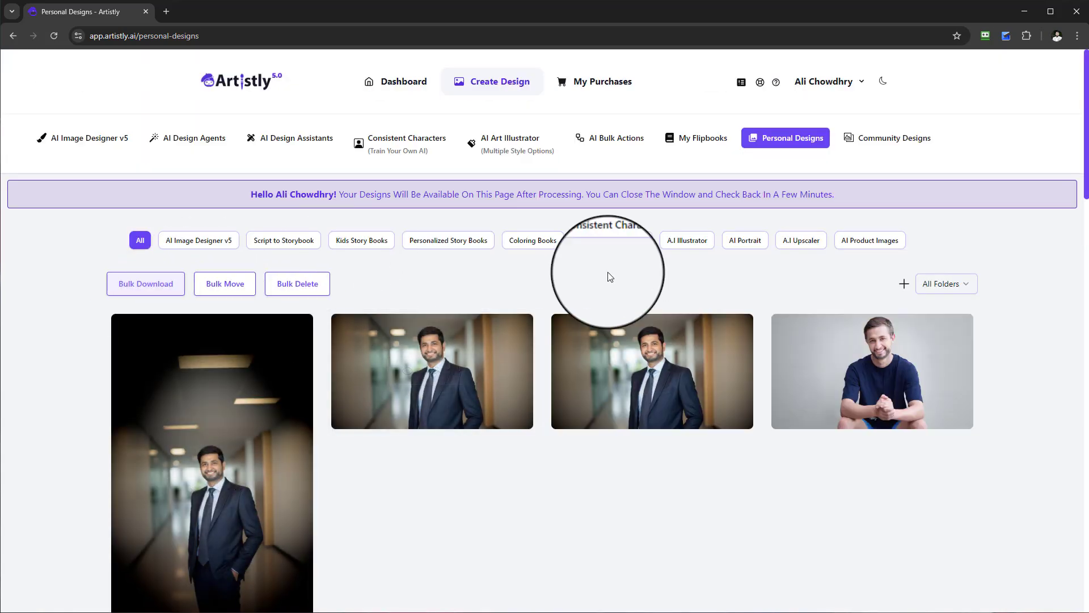
scroll(728, 379, down, 2)
scroll(726, 381, down, 15)
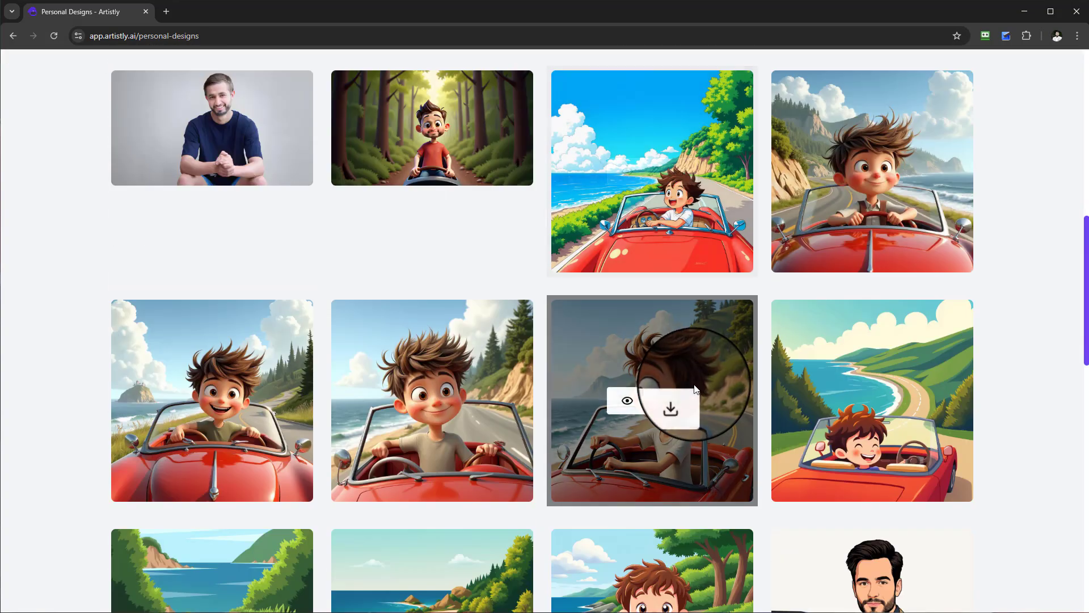
scroll(697, 390, up, 18)
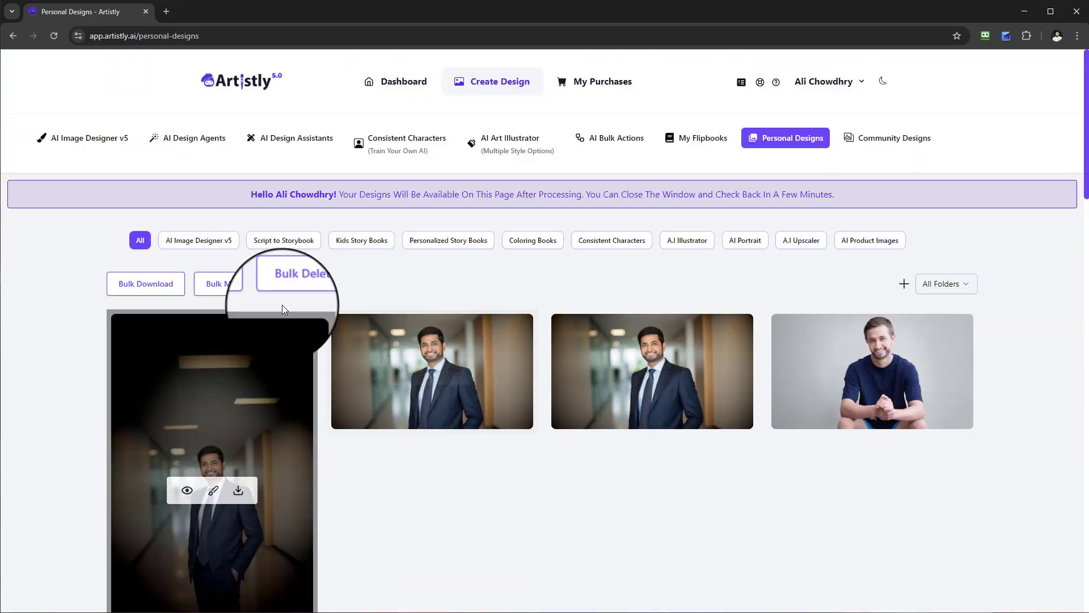
click(138, 288)
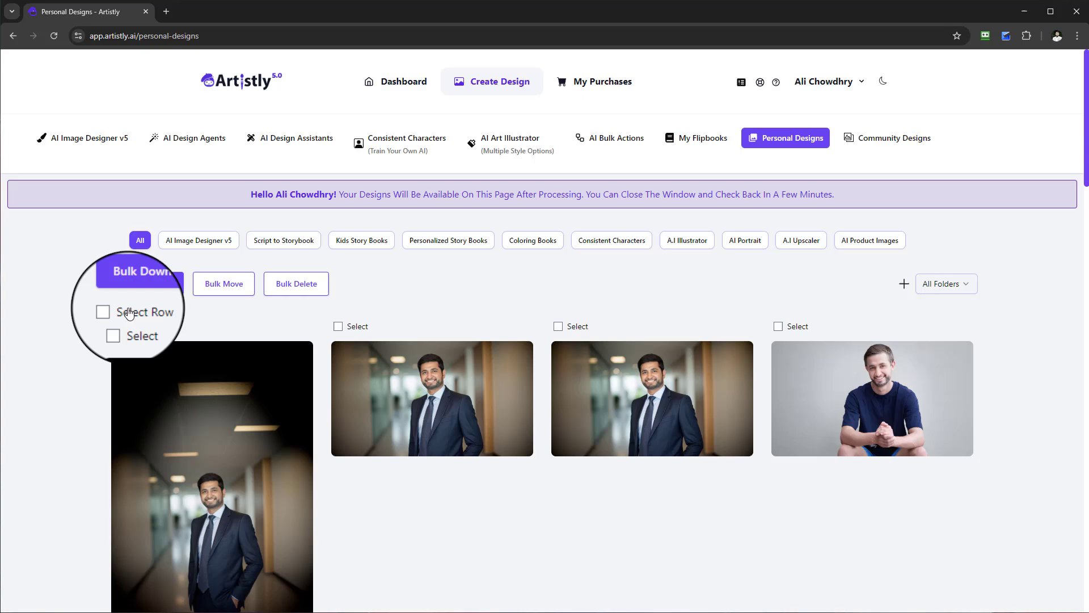
scroll(119, 312, down, 1)
click(111, 256)
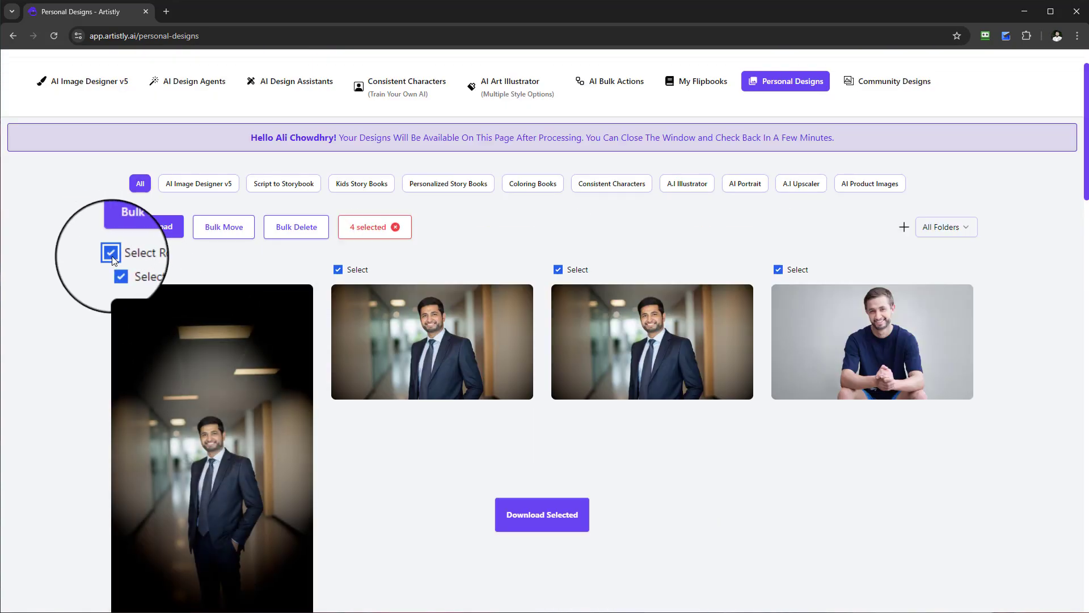
- Tick the first two designs in the second row
scroll(127, 263, down, 7)
scroll(127, 259, up, 5)
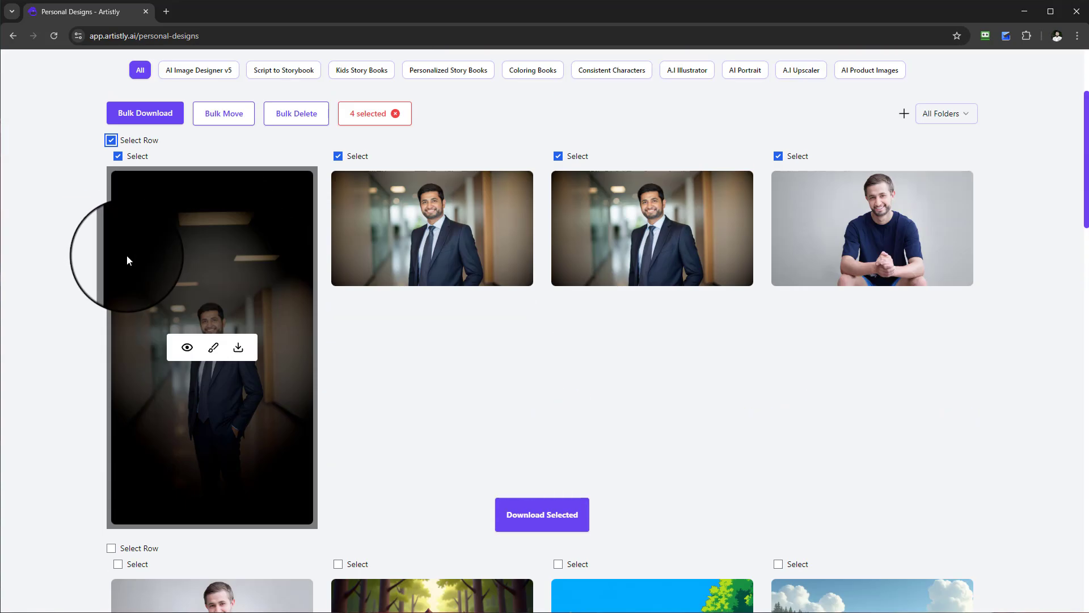
scroll(125, 284, down, 6)
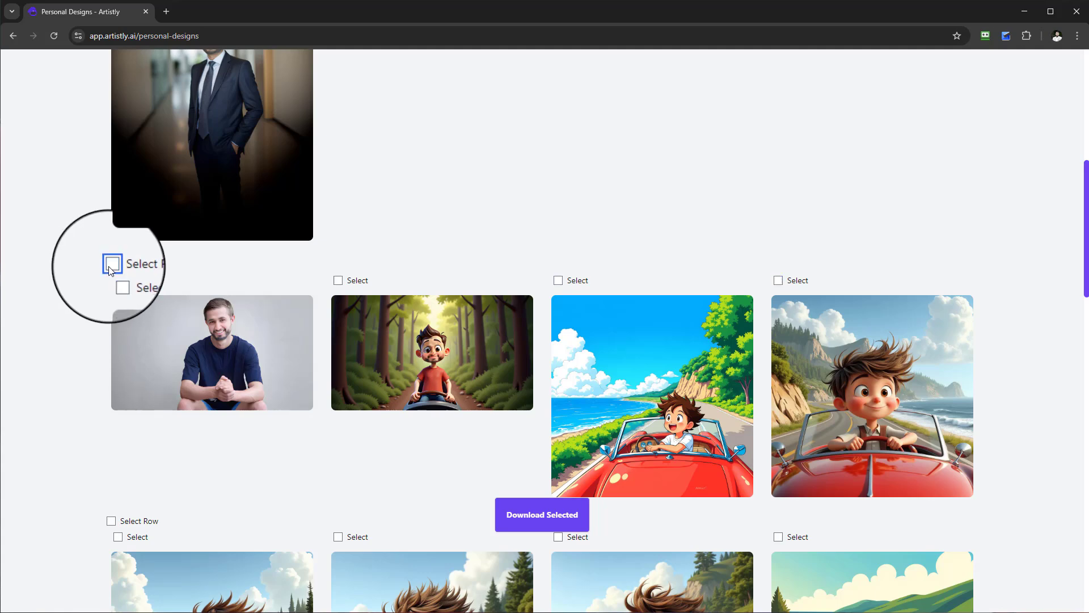
click(117, 280)
click(338, 280)
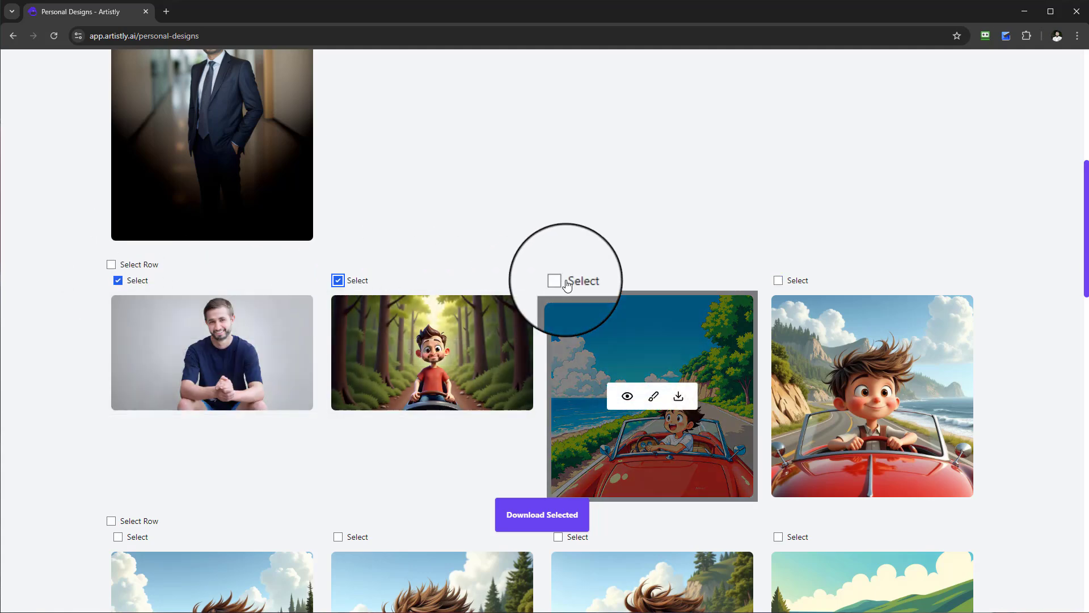
- Untick the first three designs in the second row
scroll(510, 307, up, 10)
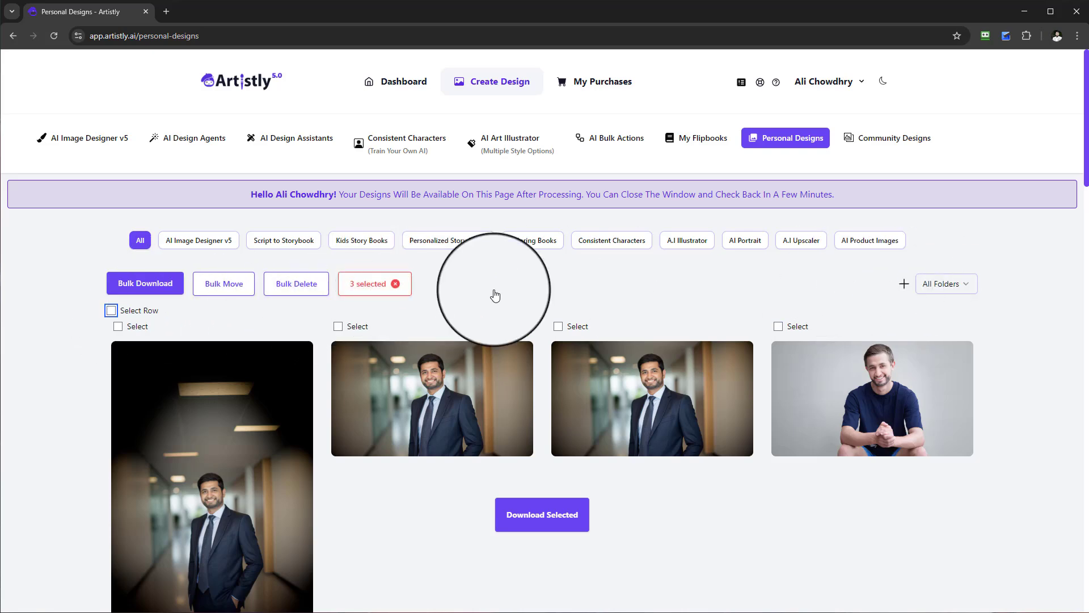
scroll(378, 298, down, 8)
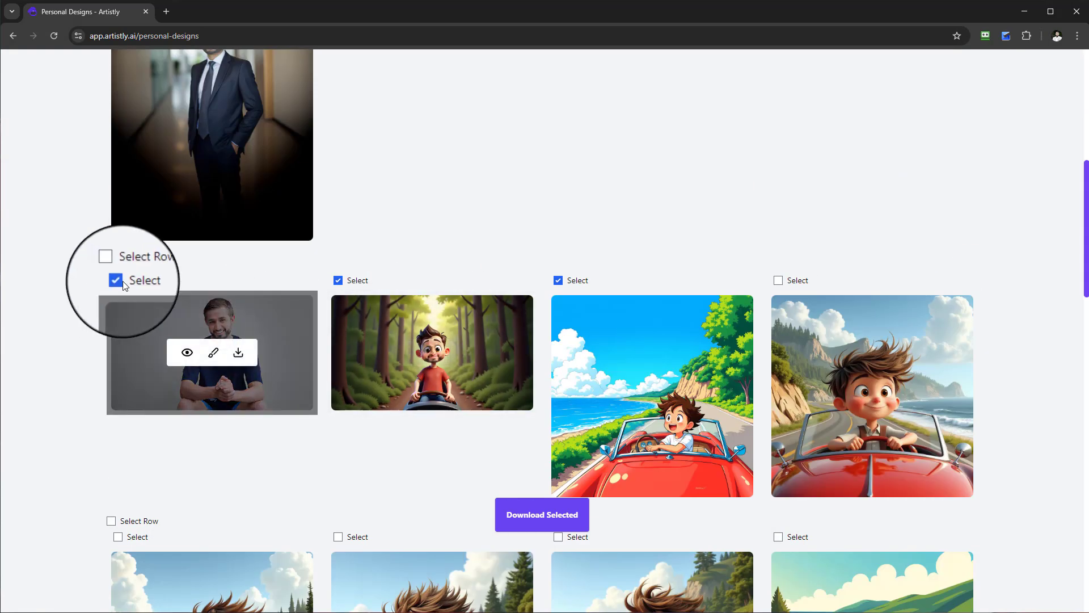
click(117, 281)
click(355, 280)
click(559, 280)
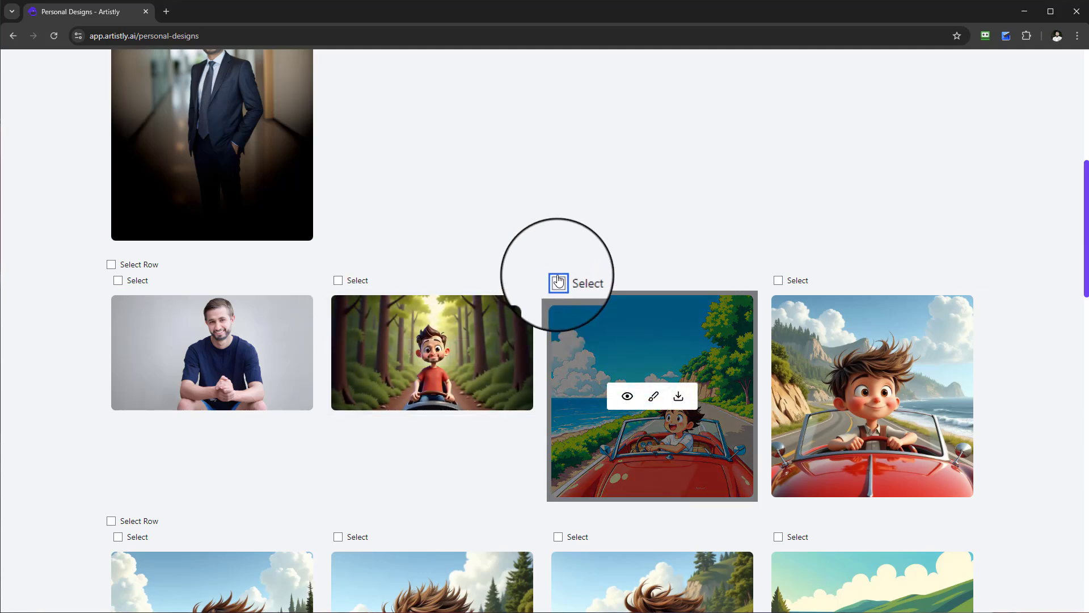
scroll(565, 283, up, 3)
scroll(565, 284, up, 5)
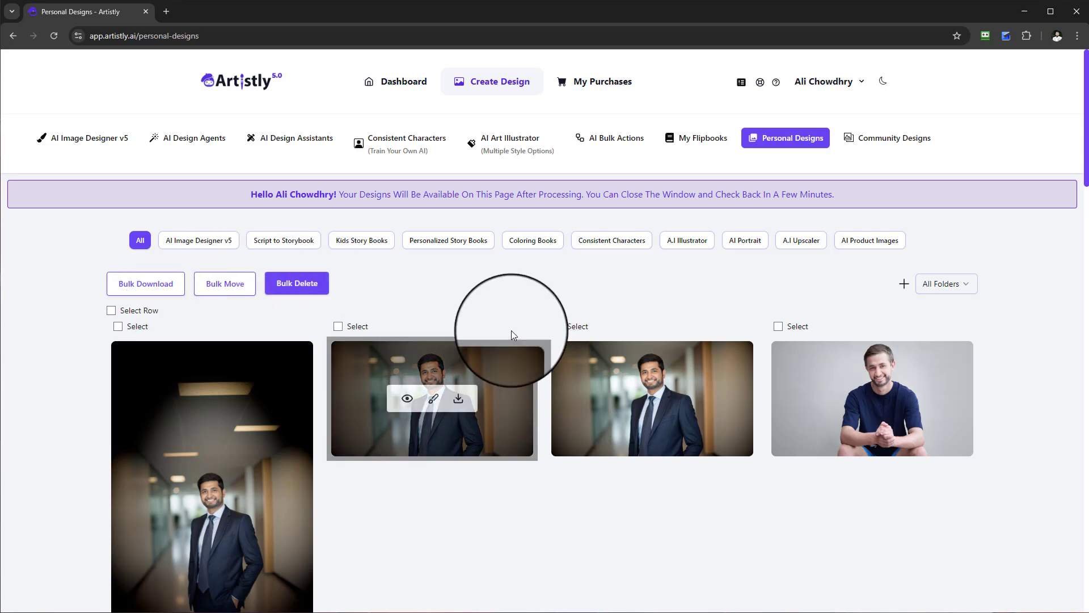
- Select the four first-row designs for a bulk move and view the destination folders
scroll(512, 335, down, 9)
scroll(512, 335, up, 10)
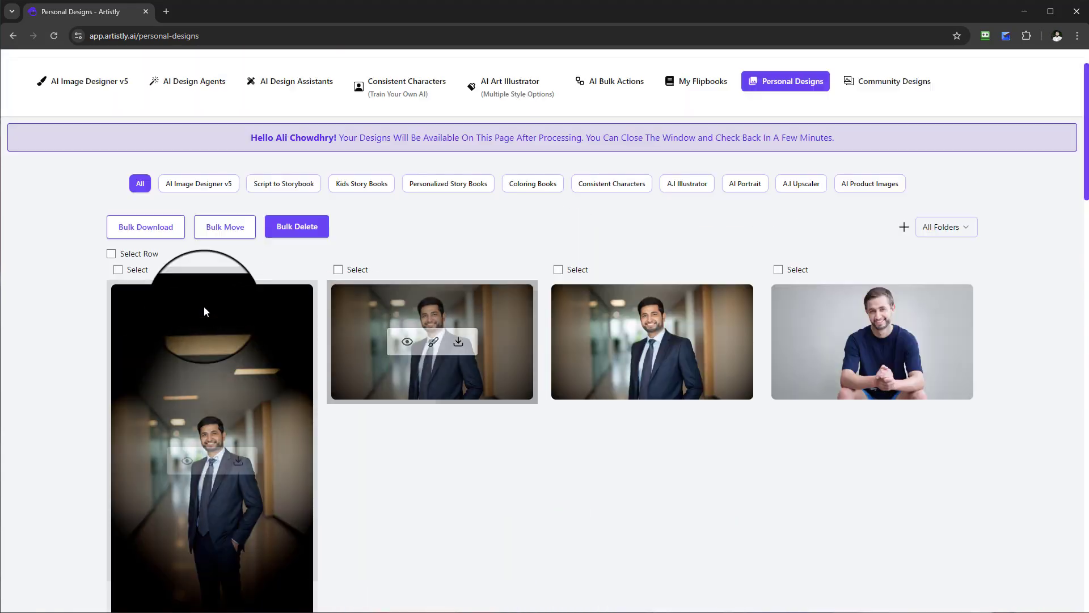
click(230, 228)
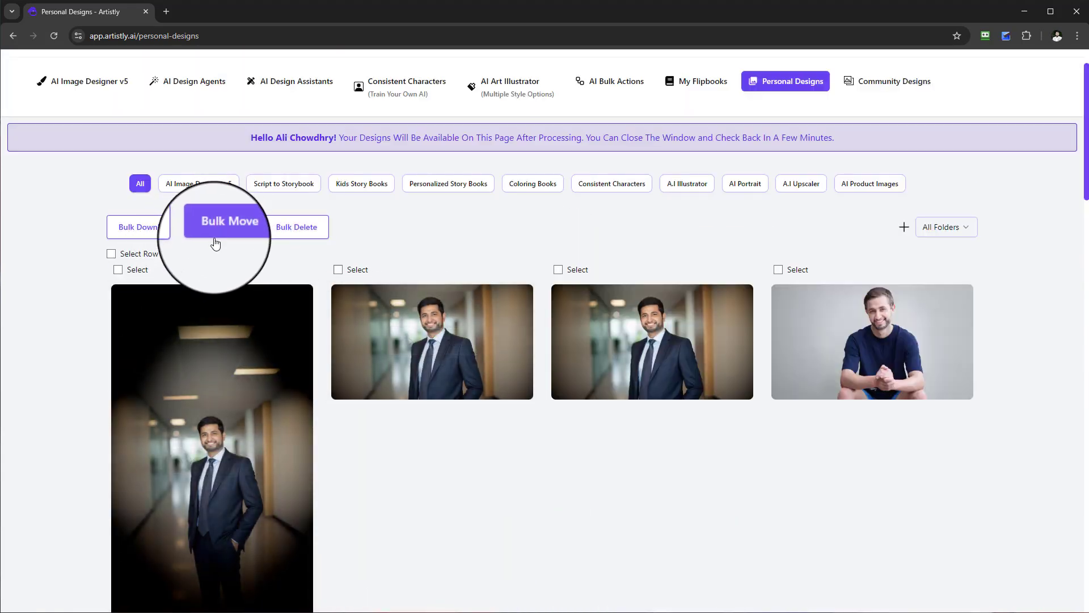
click(111, 253)
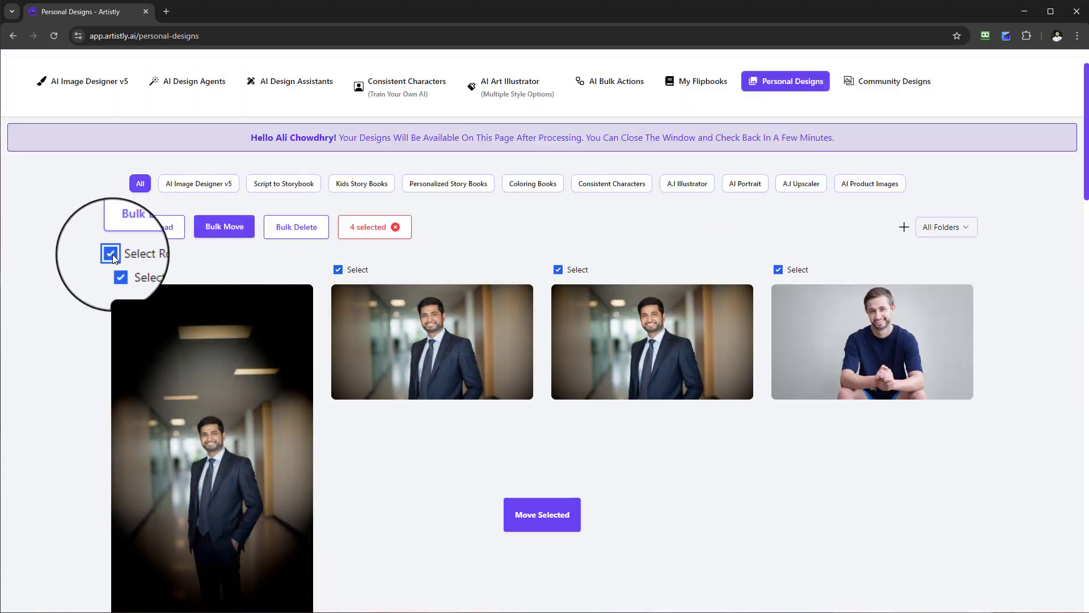
click(567, 517)
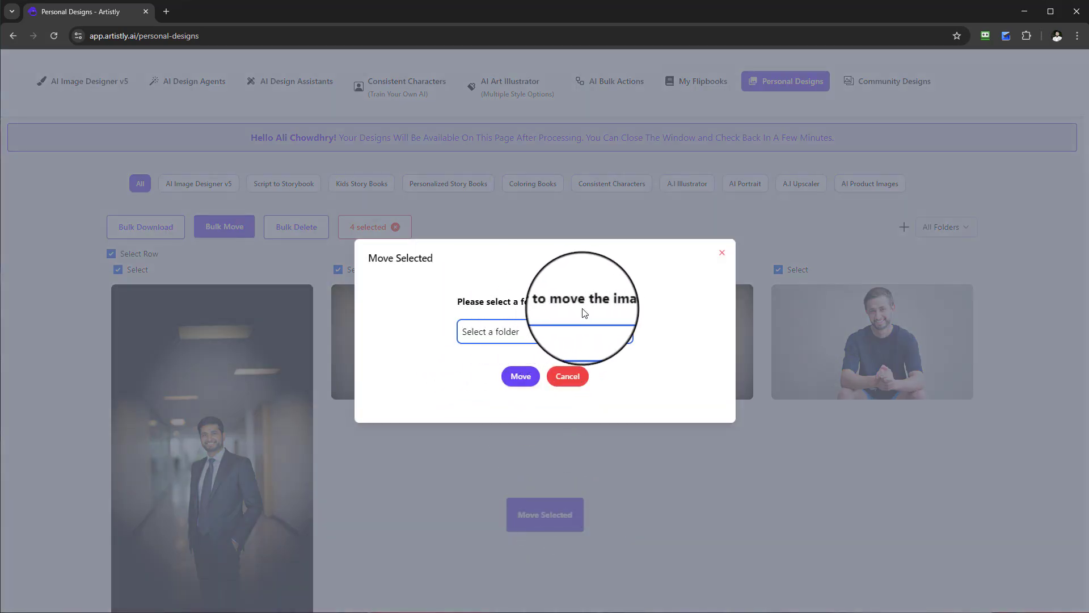
click(530, 327)
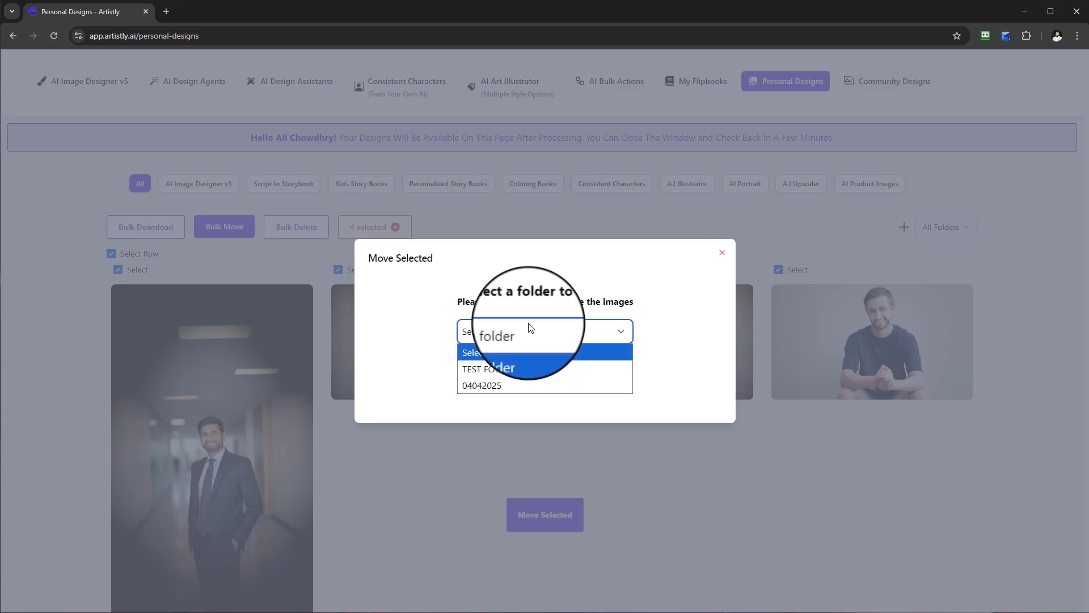
- Close the Move Selected dialog without moving and clear the '4 selected' chip
click(723, 253)
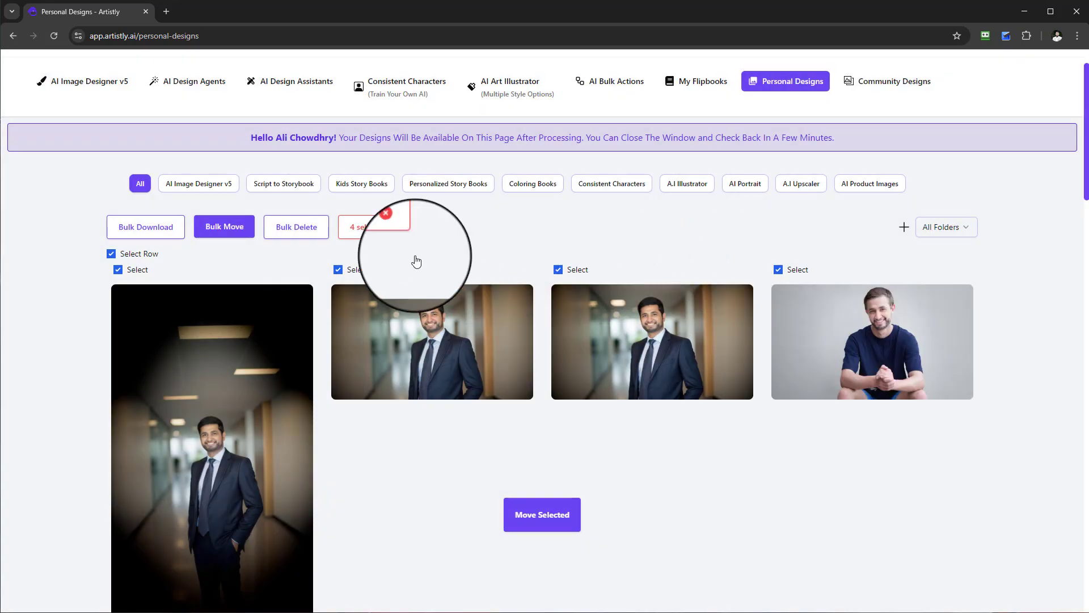
click(396, 228)
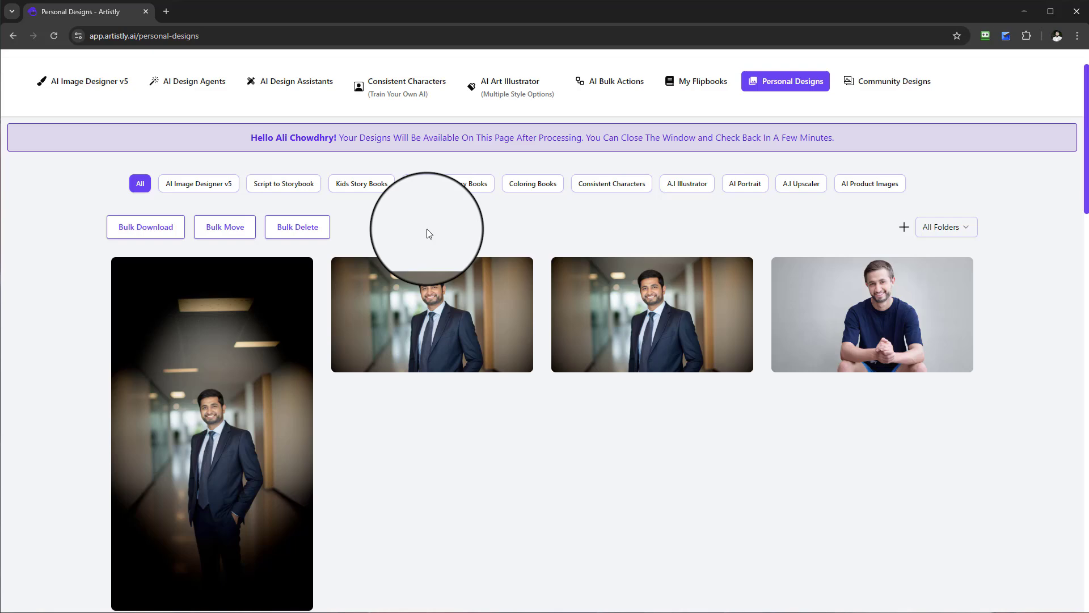
scroll(625, 272, up, 1)
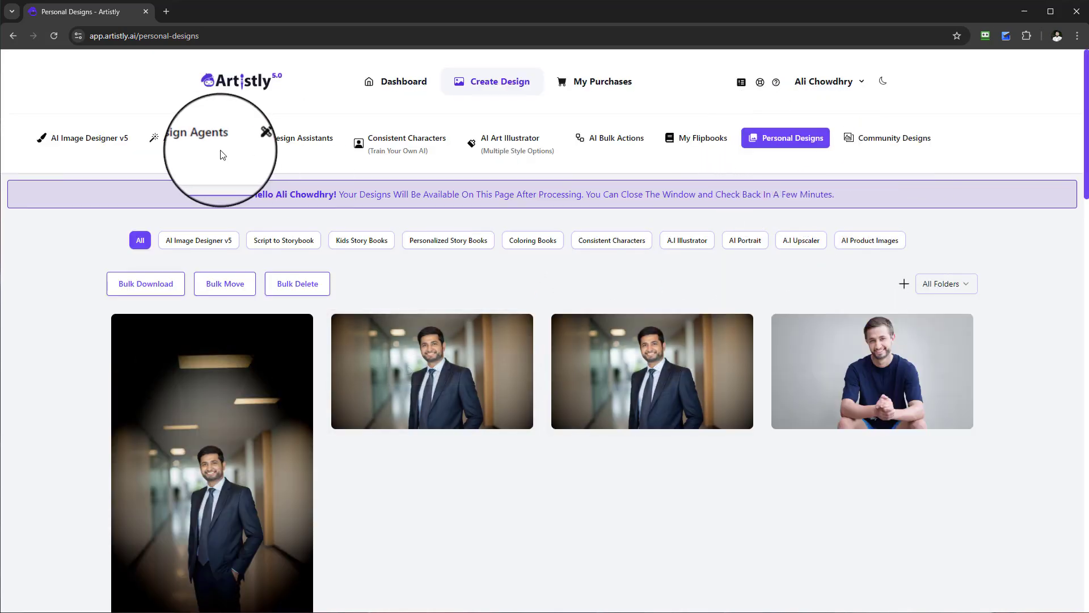
- Start a Create From Prompt design in AI Image Designer v5, keeping the save folder on All Folders
click(97, 139)
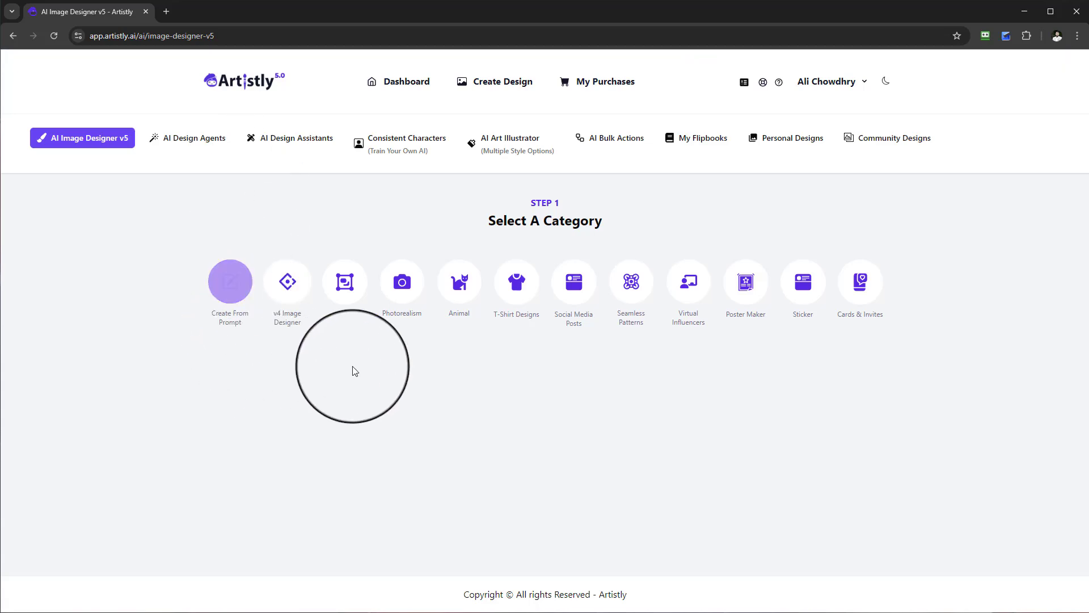
click(230, 298)
scroll(584, 291, down, 2)
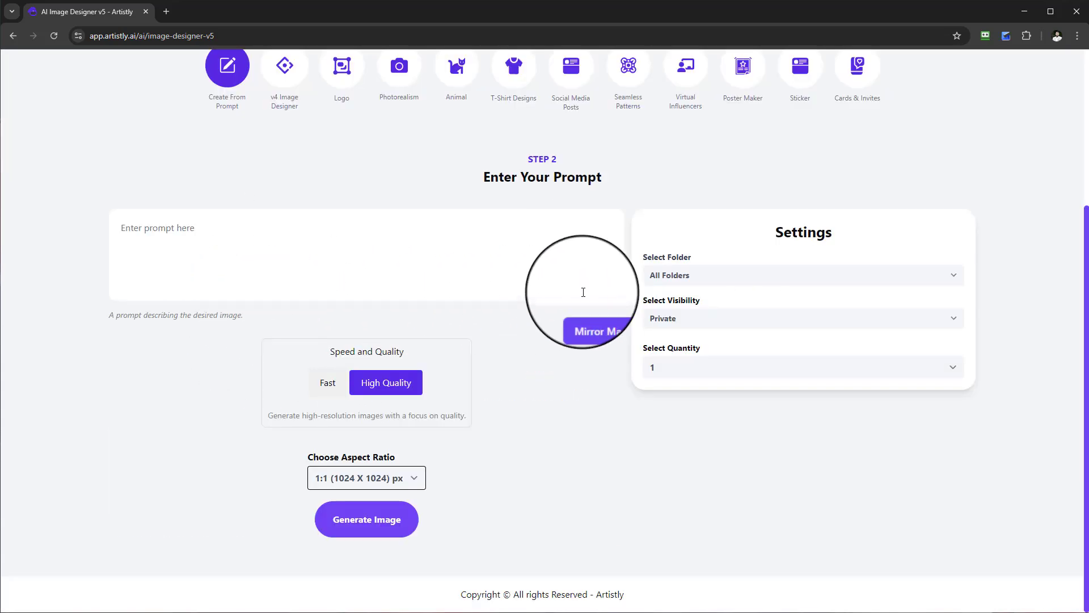
scroll(304, 267, up, 1)
scroll(488, 321, down, 2)
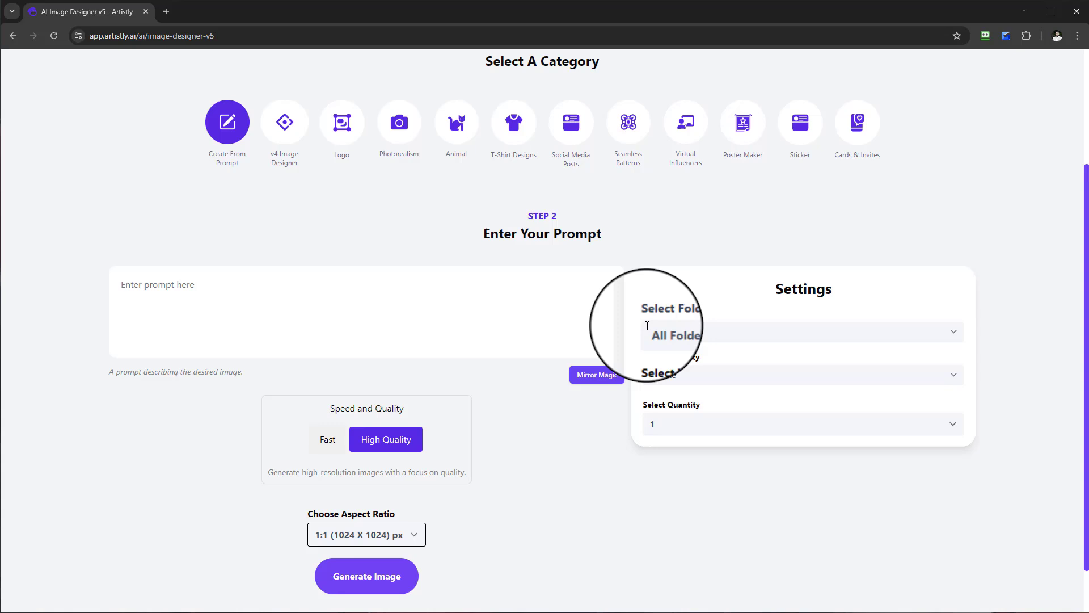
click(665, 330)
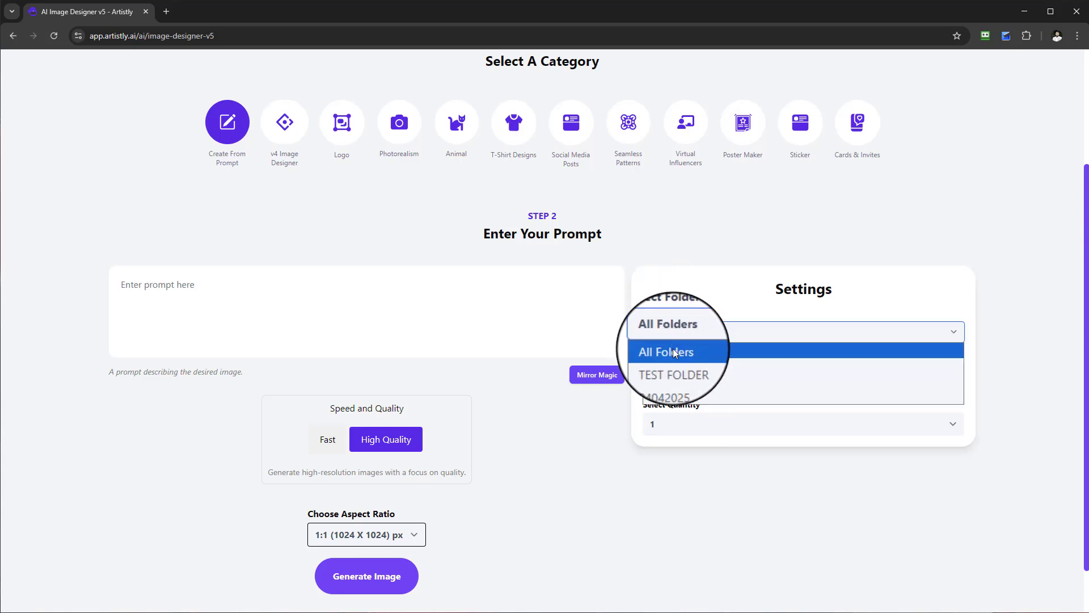
scroll(672, 348, down, 1)
click(698, 308)
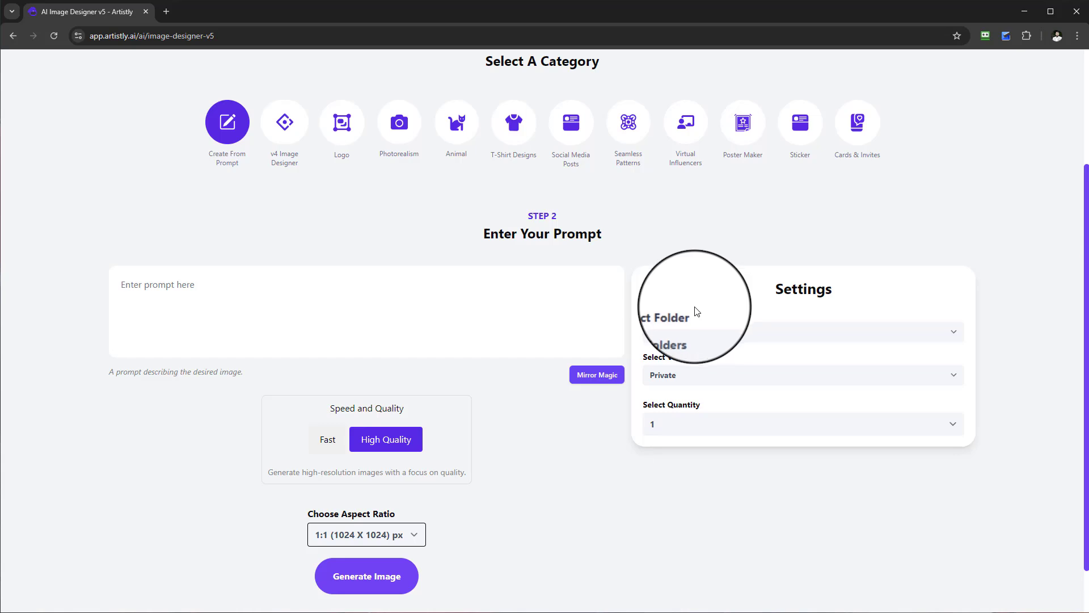
scroll(697, 312, up, 3)
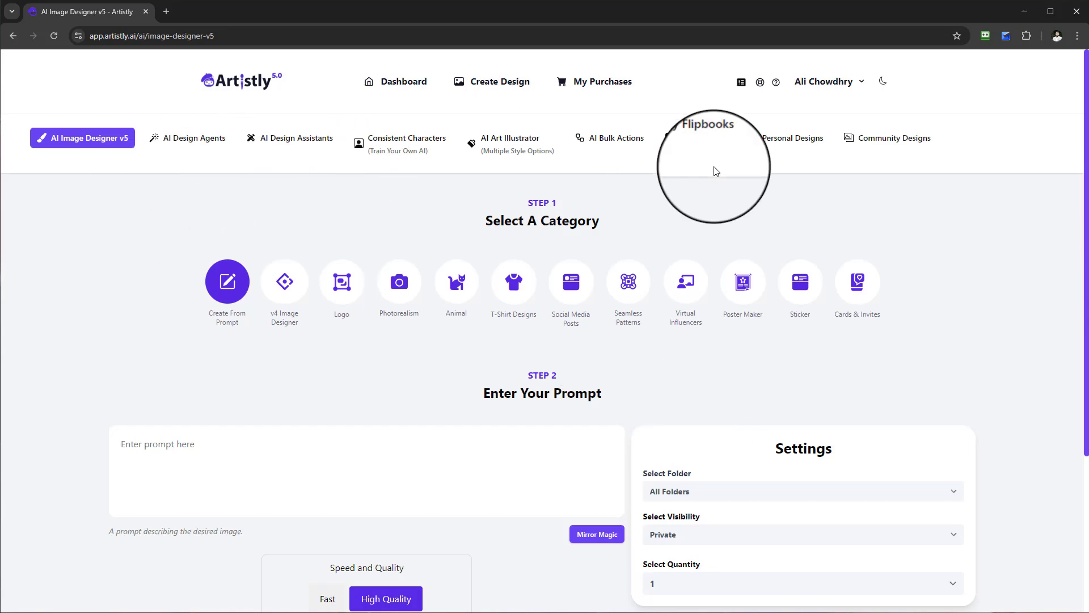
- Return to Personal Designs and check the All Folders filter list
click(768, 147)
scroll(453, 372, down, 1)
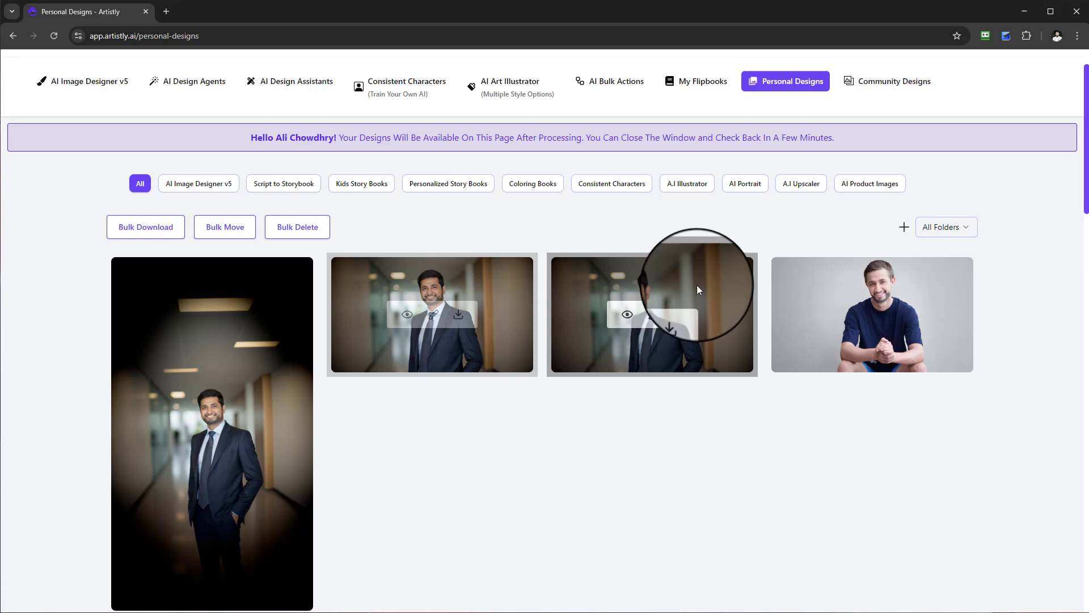
scroll(794, 241, up, 1)
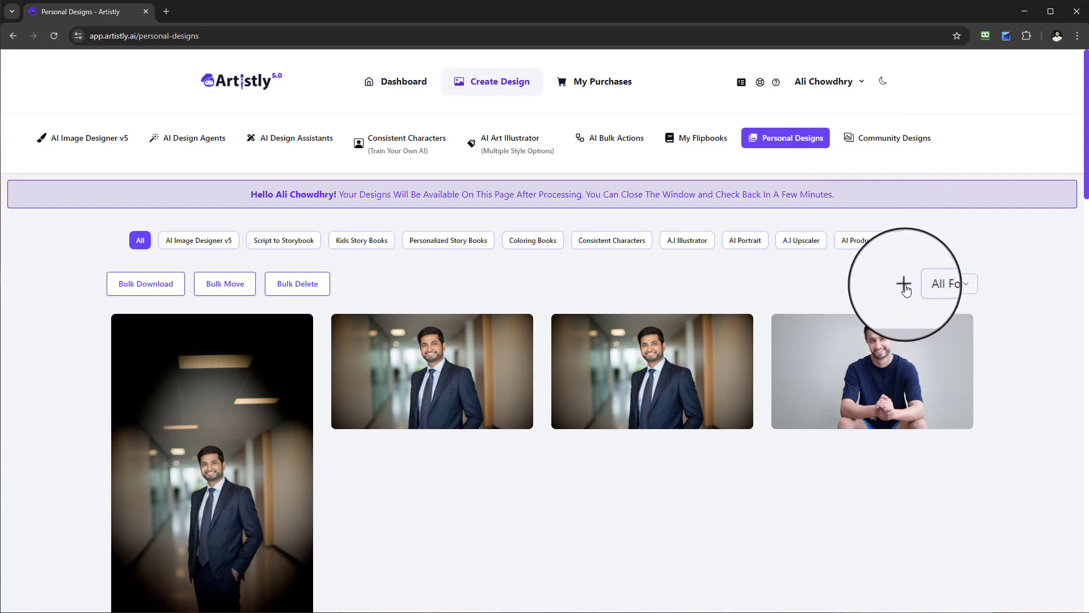
click(966, 285)
click(967, 287)
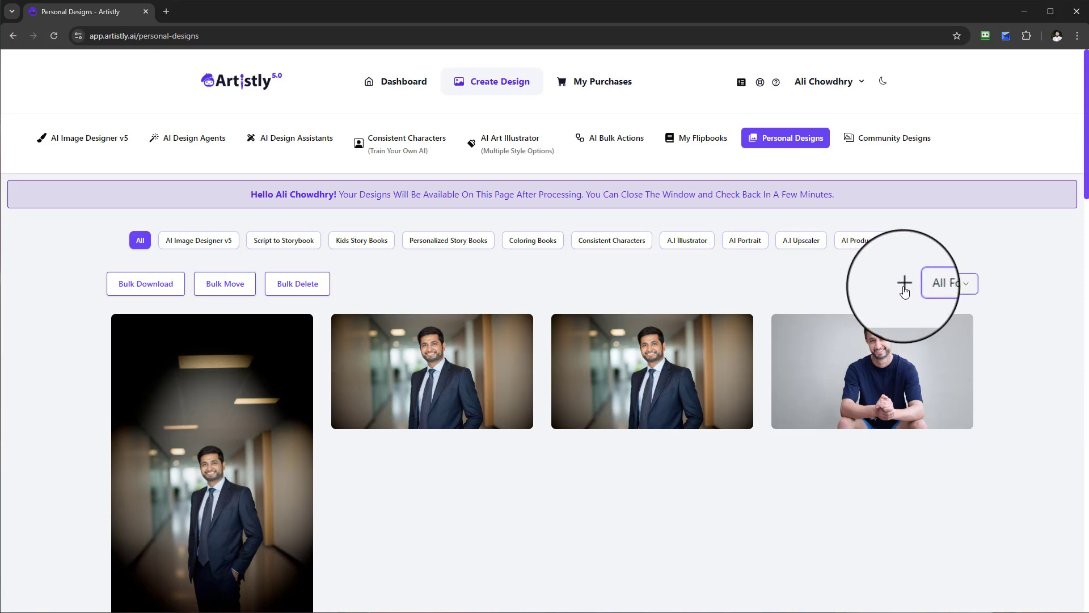
- Add a new folder named 'Project Real estate'
click(904, 284)
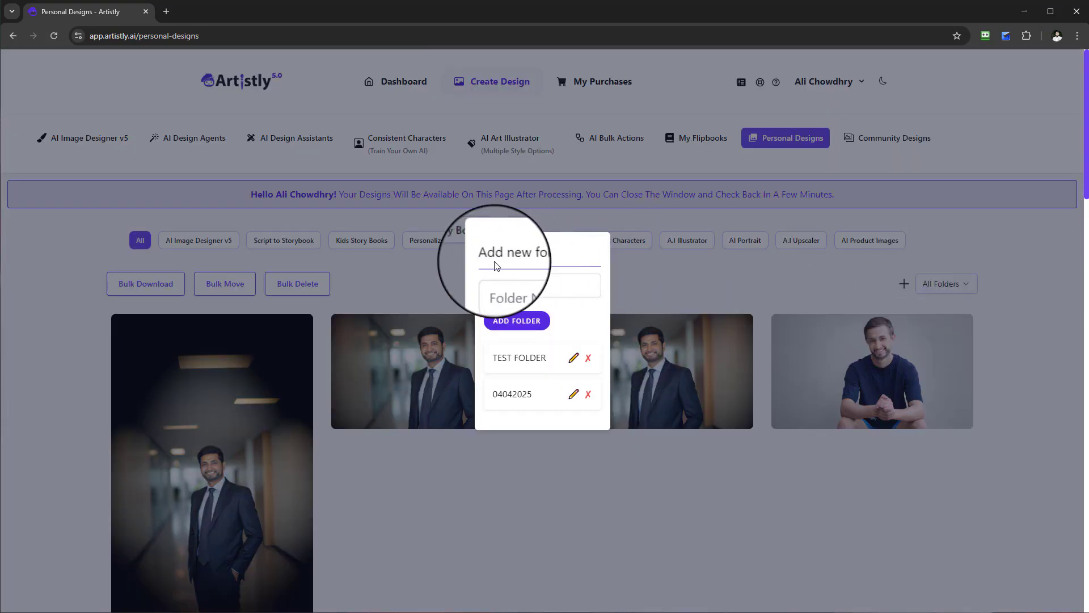
click(523, 285)
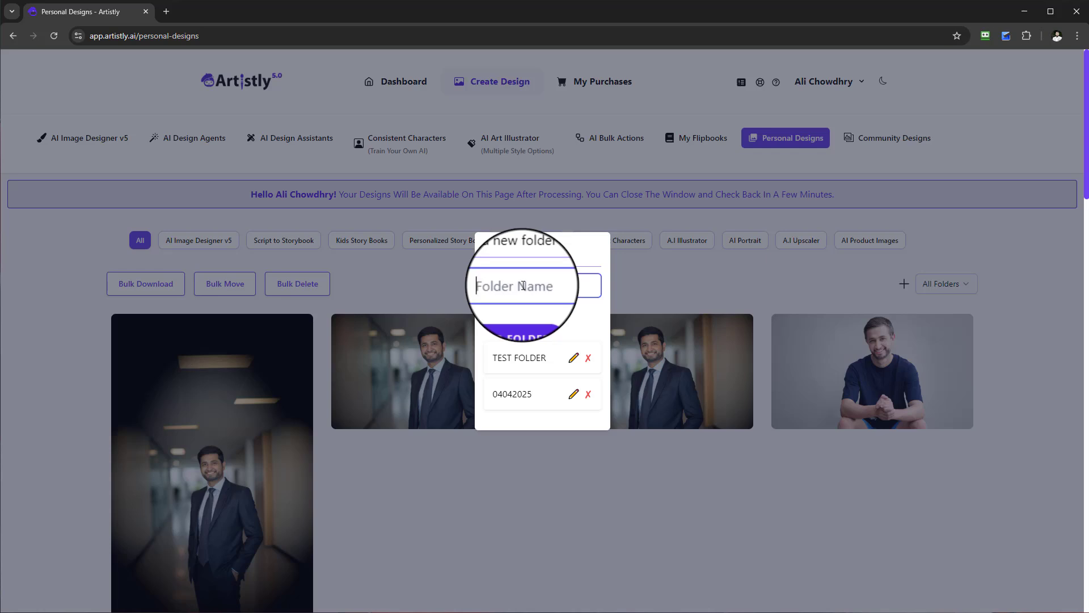
key(Caps_Lock)
text(P)
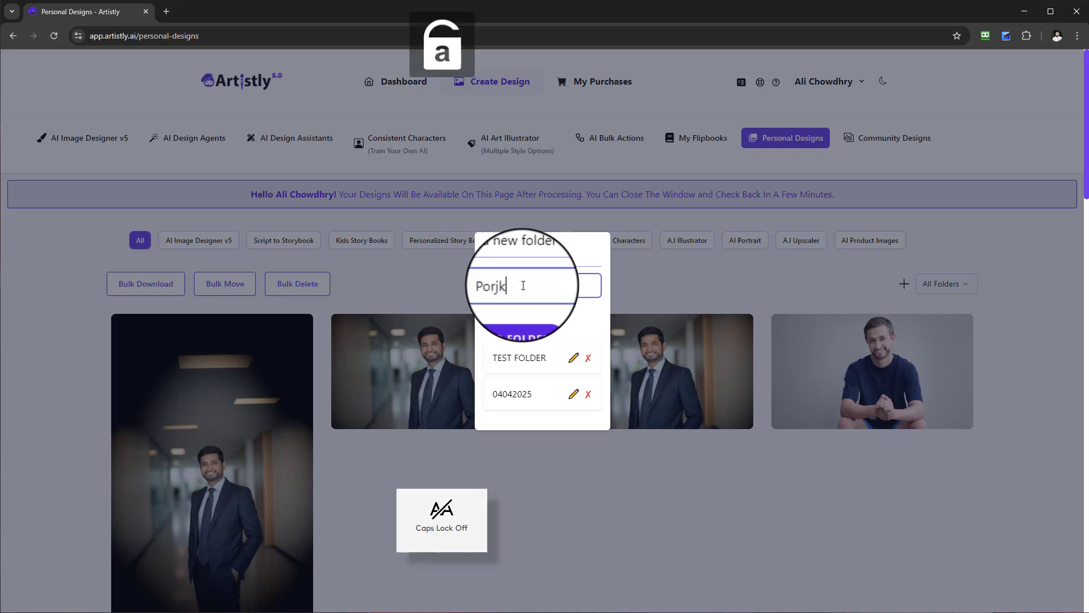
text(orjk)
key(BackSpace)
key(BackSpace)
text(roject)
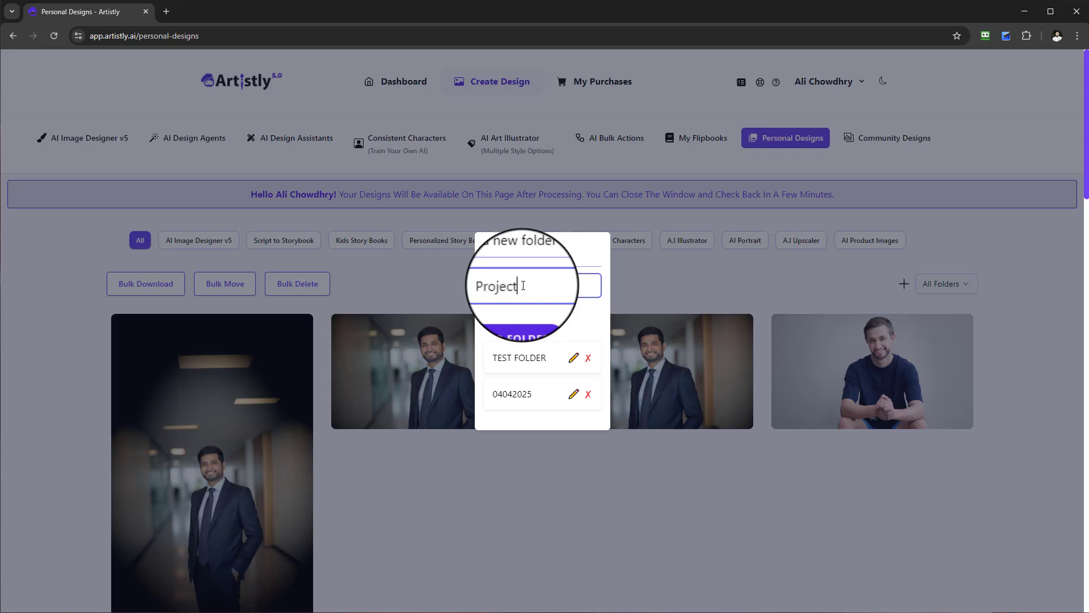
key(Caps_Lock)
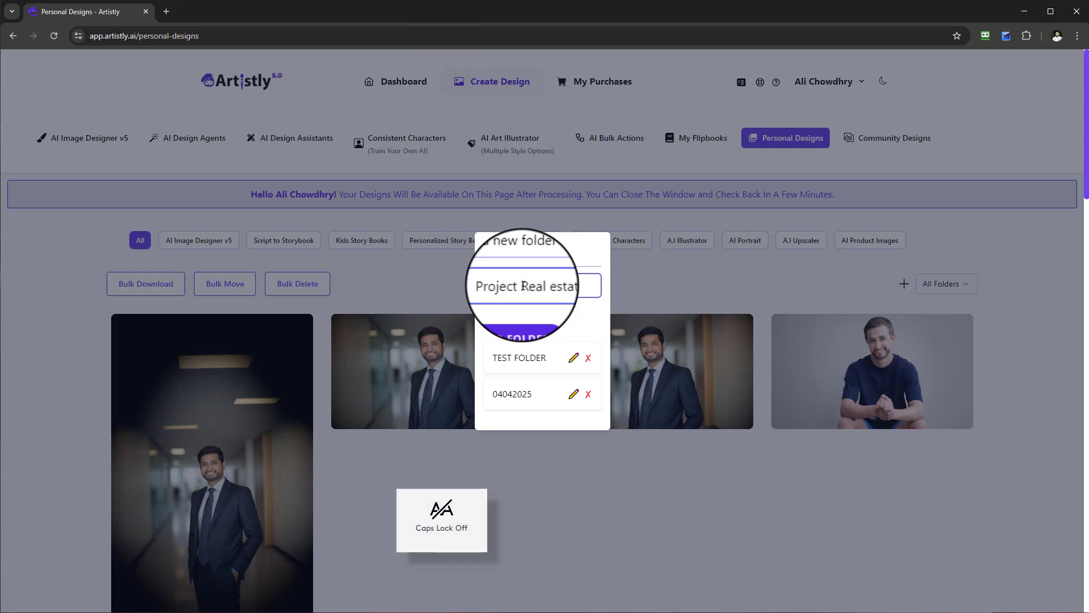
text(e)
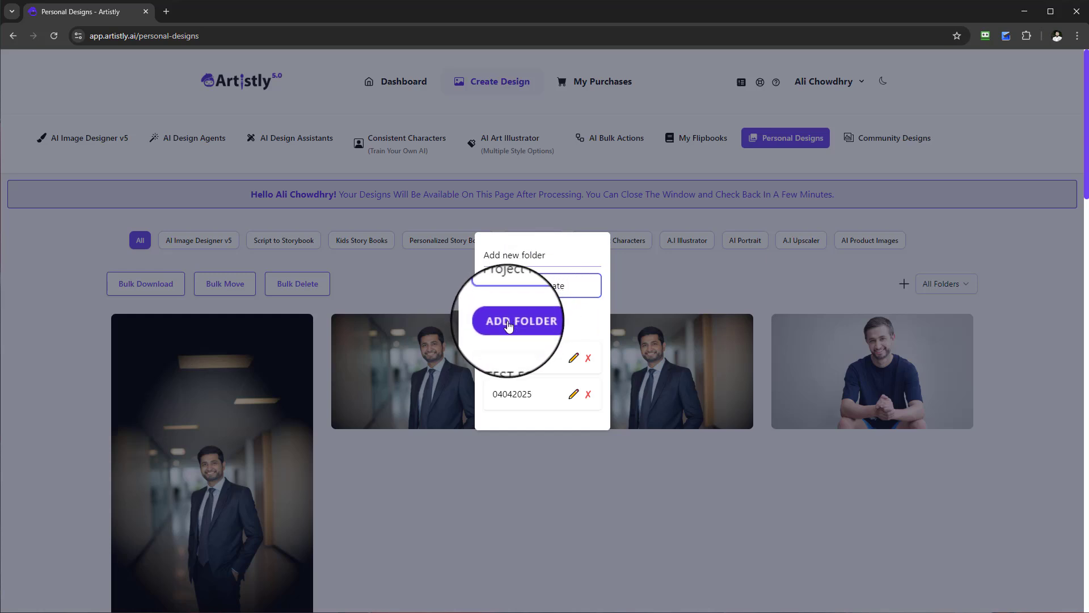
click(509, 322)
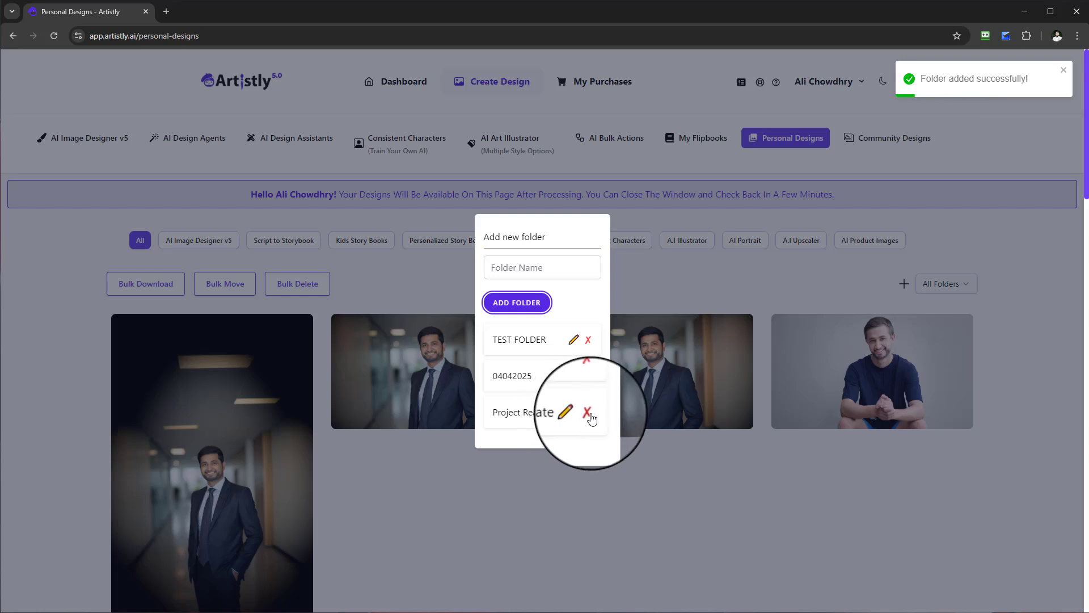
- Add a second folder named 'Client (NAME HERE)' and close the folder window
click(529, 267)
key(Caps_Lock)
text(D)
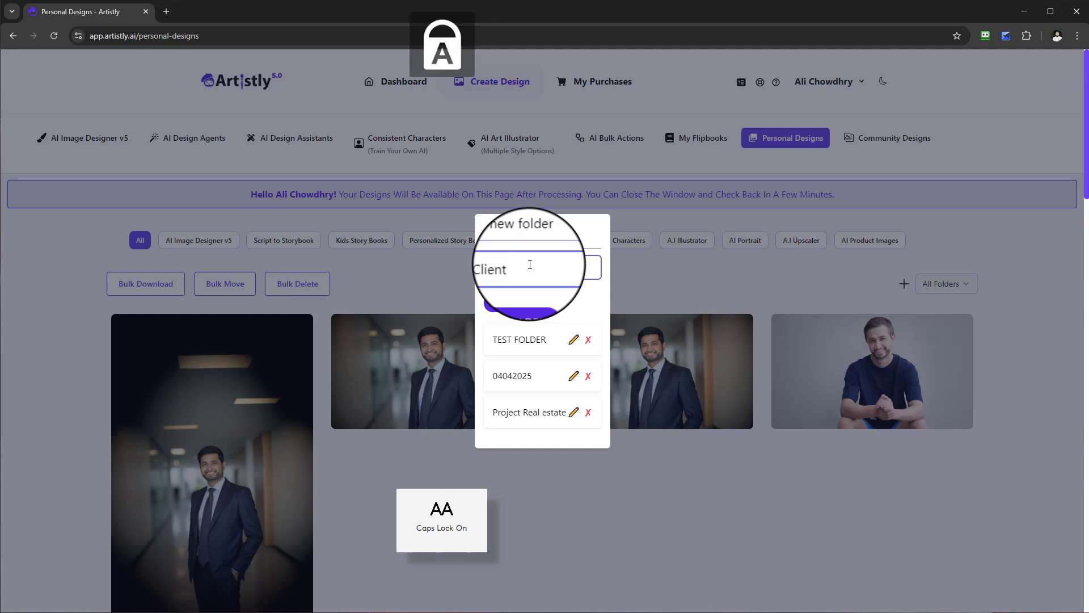
text(lient (NAME HERE)
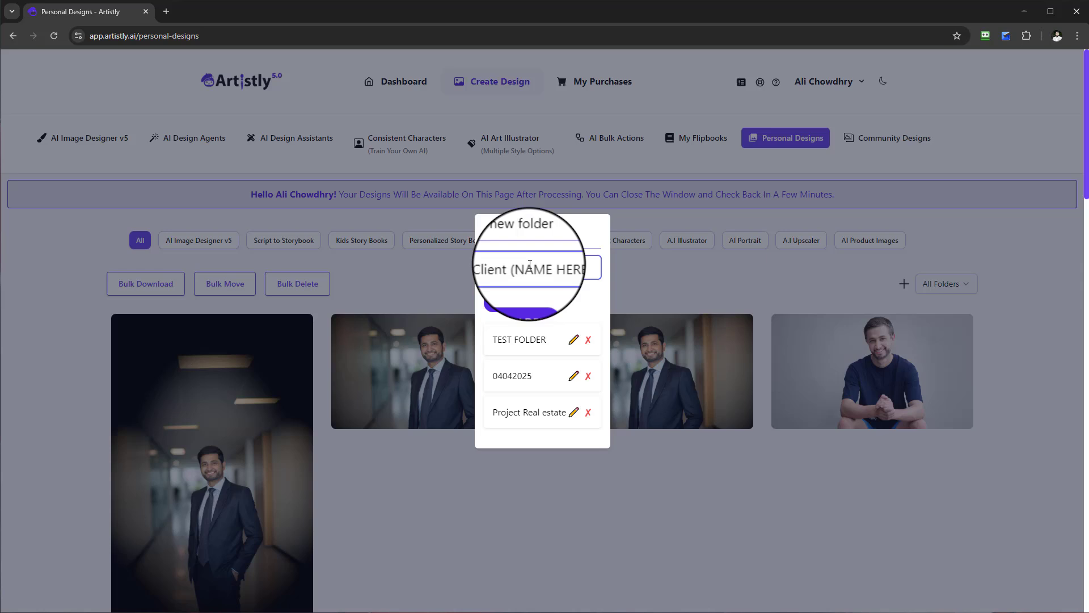
click(515, 304)
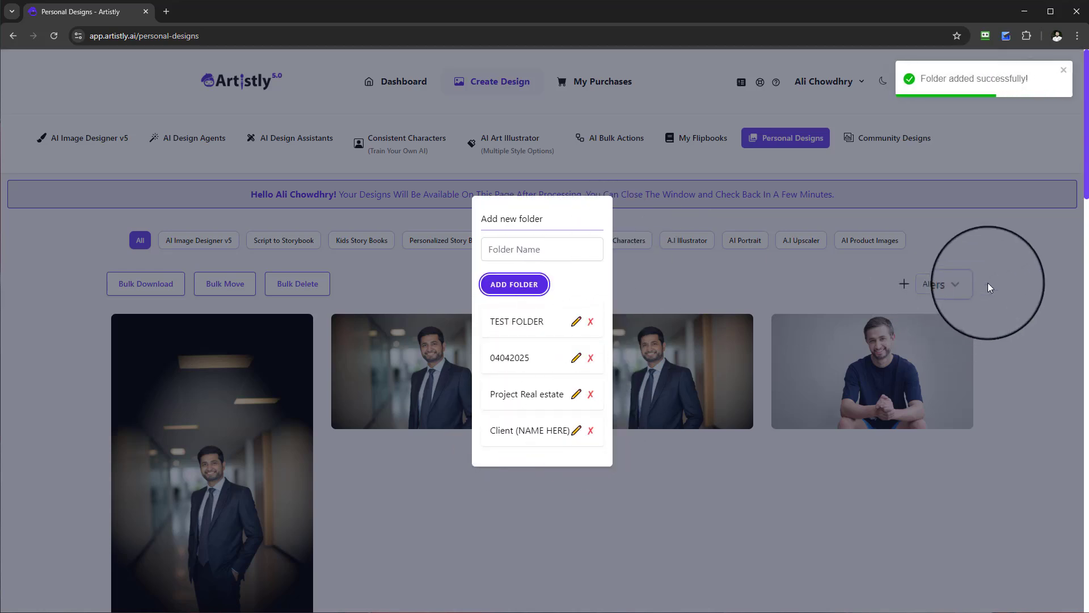
click(1003, 249)
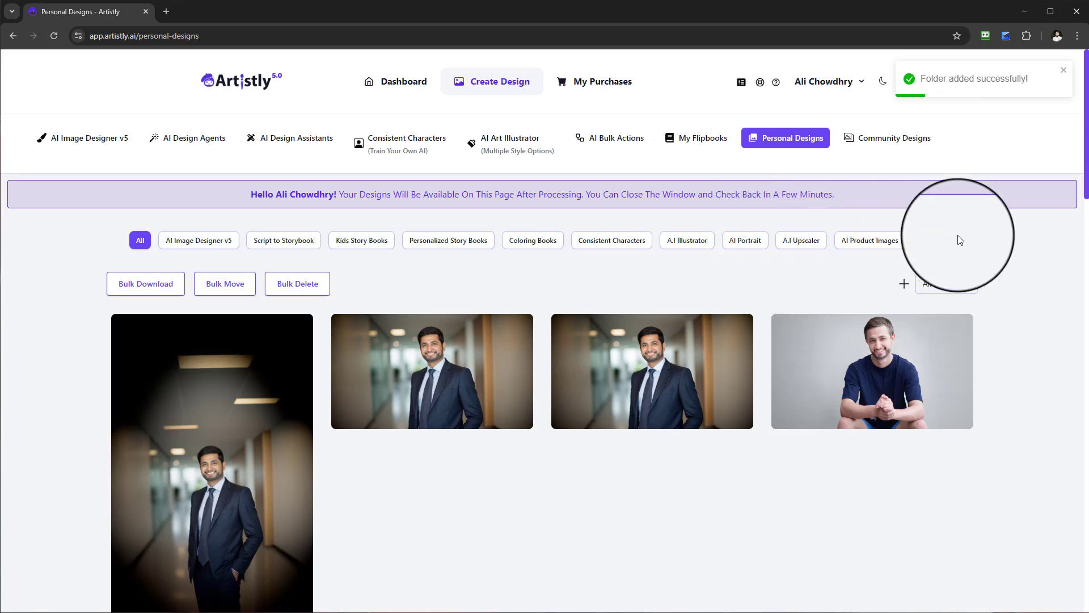
- Confirm Project Real estate and Client (NAME HERE) appear in the All Folders list
click(964, 284)
scroll(961, 363, down, 1)
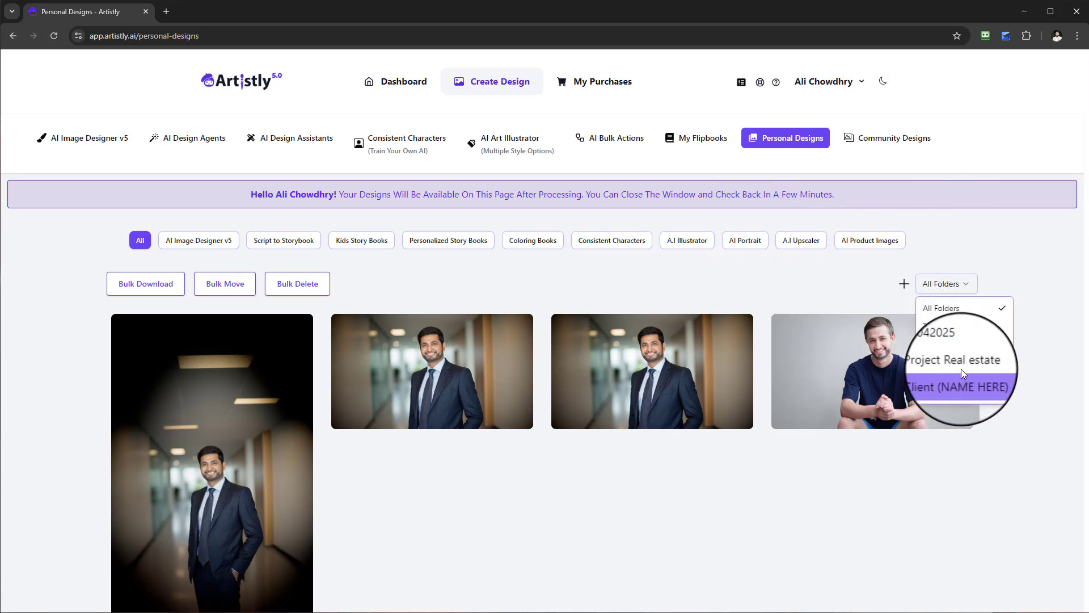
click(993, 258)
- Scroll down to the cartoon red-car designs and view one design's details
scroll(855, 299, down, 3)
scroll(851, 300, up, 3)
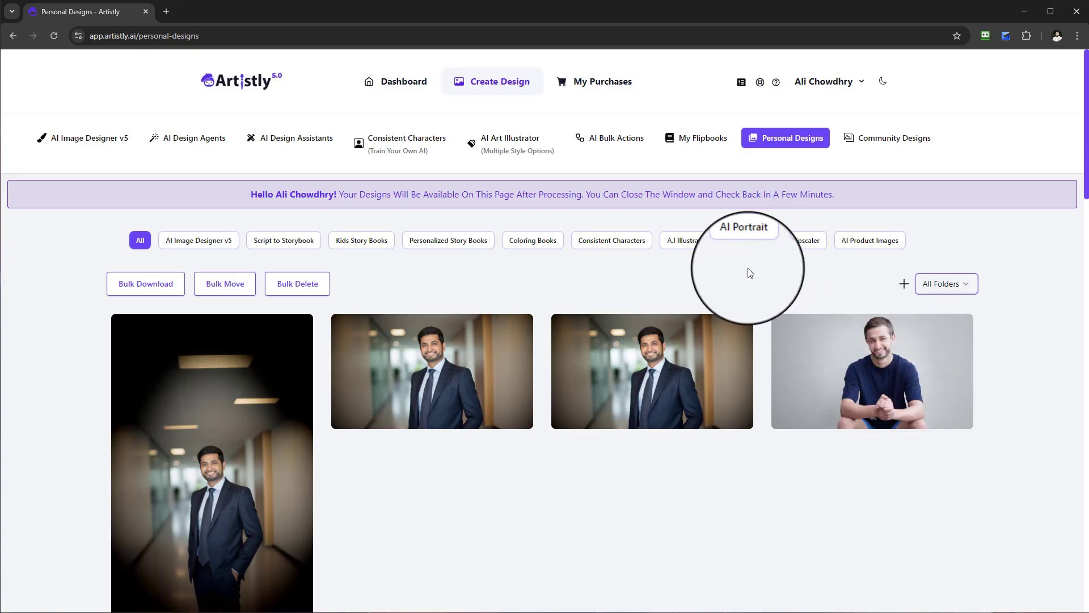
scroll(625, 330, down, 6)
scroll(659, 324, down, 3)
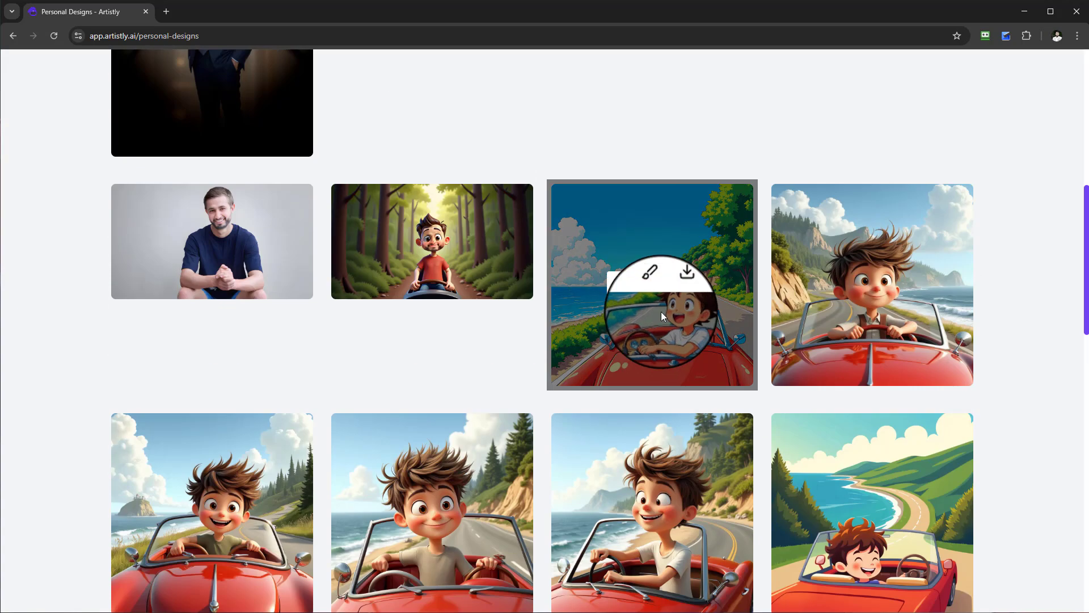
scroll(672, 318, down, 4)
scroll(689, 323, down, 2)
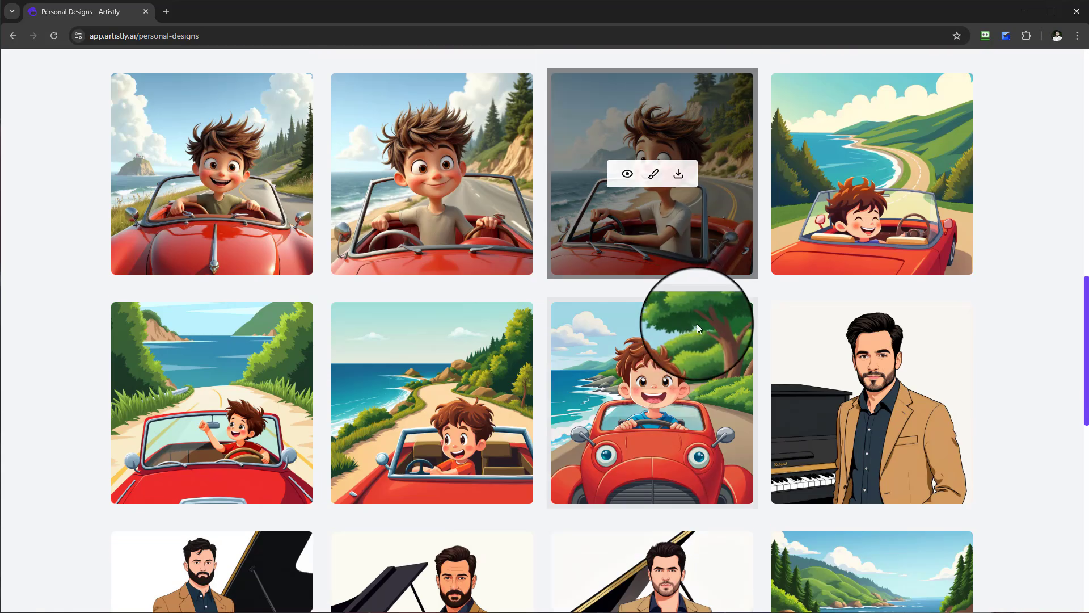
scroll(697, 323, up, 3)
scroll(782, 310, down, 2)
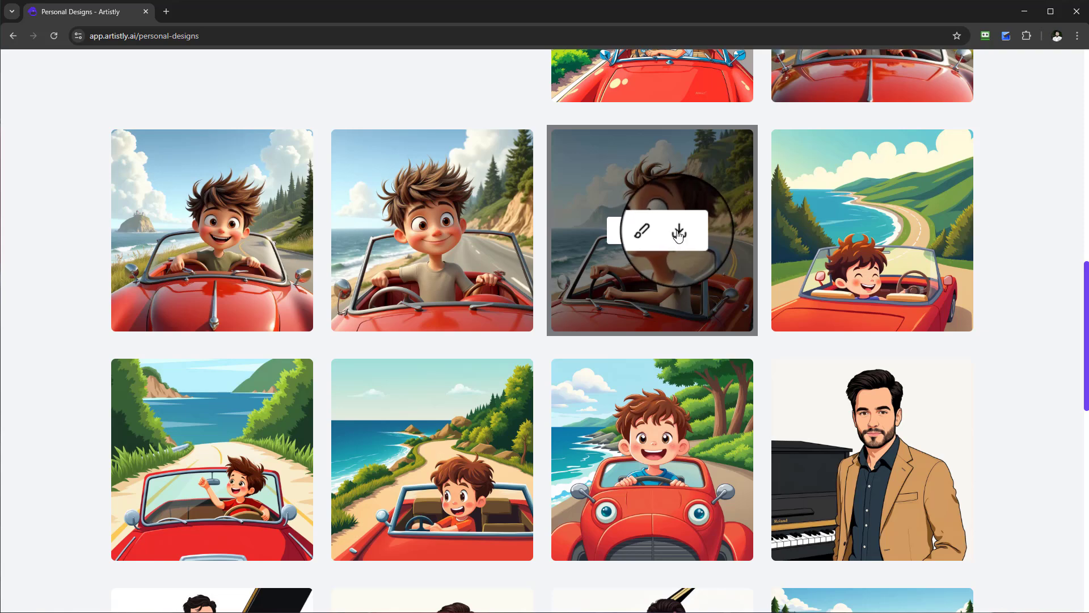
click(627, 232)
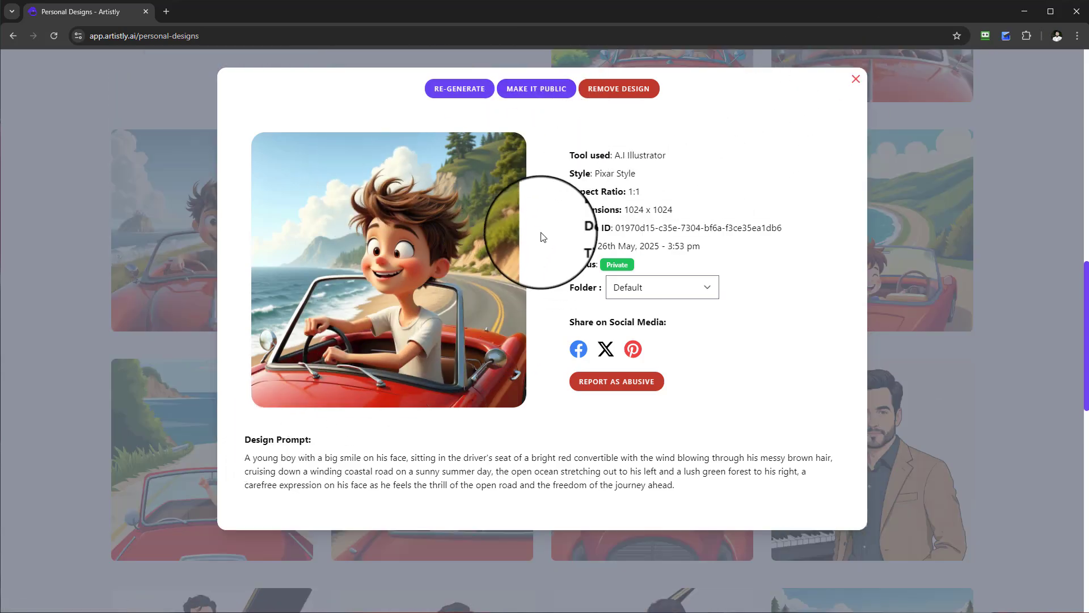
drag(573, 159, 624, 153)
drag(572, 177, 662, 176)
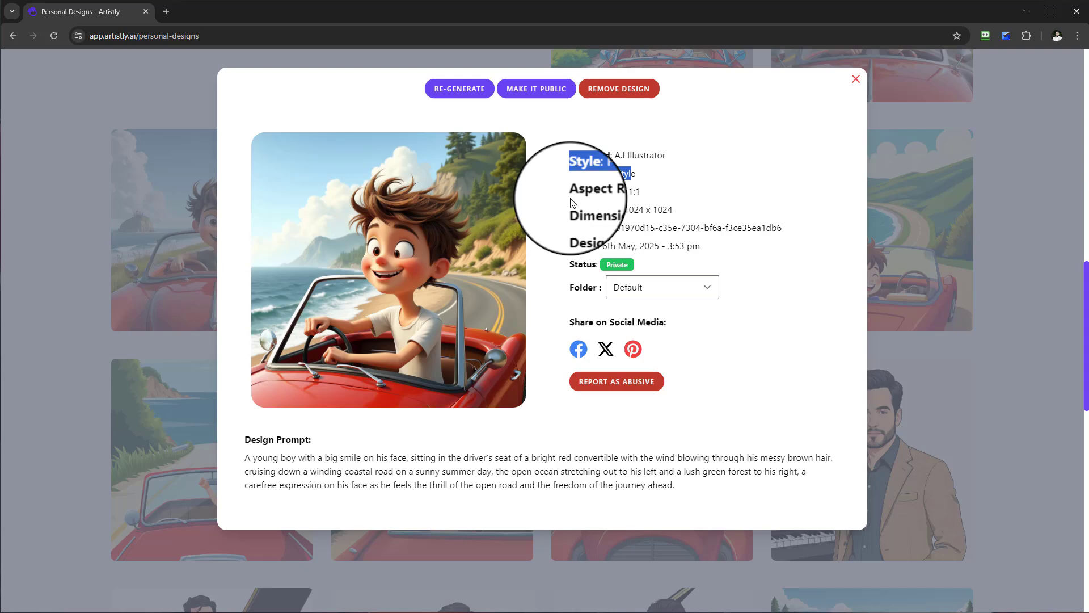
double_click(642, 197)
drag(600, 193, 653, 216)
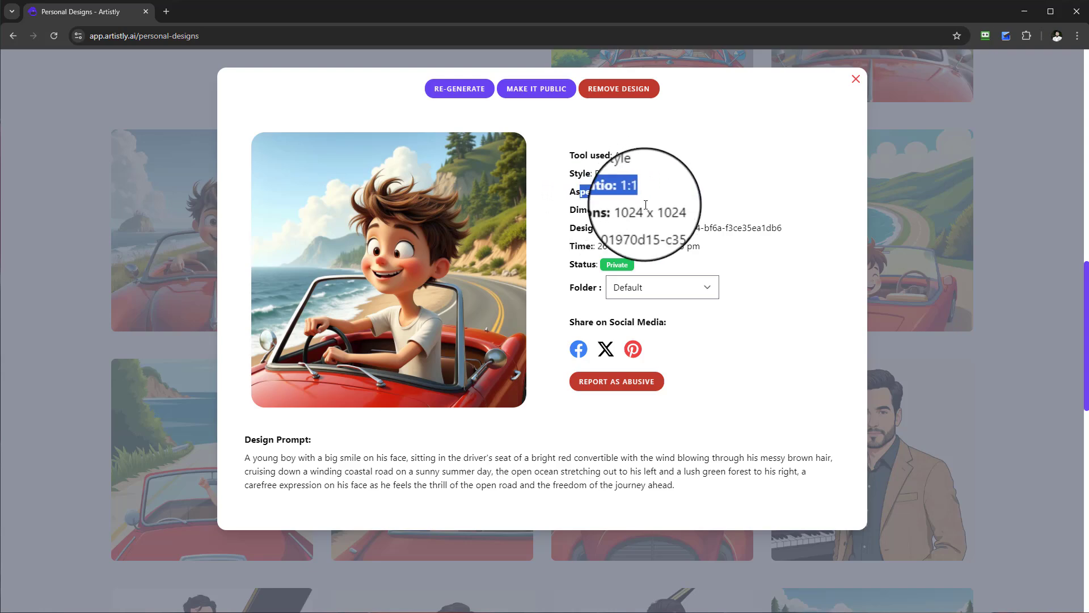
click(661, 201)
drag(571, 232, 756, 225)
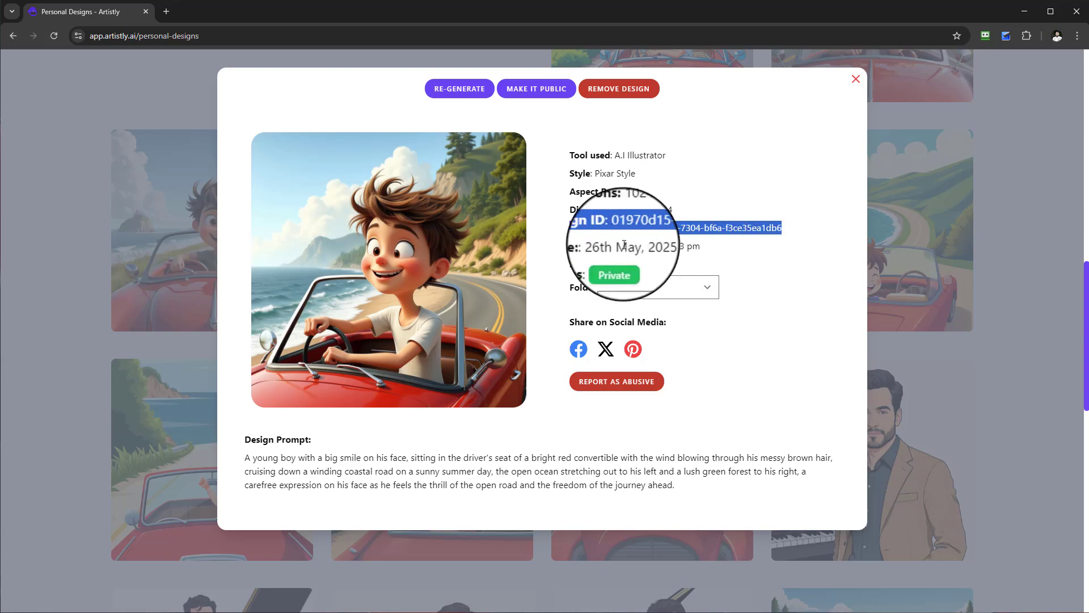
click(569, 236)
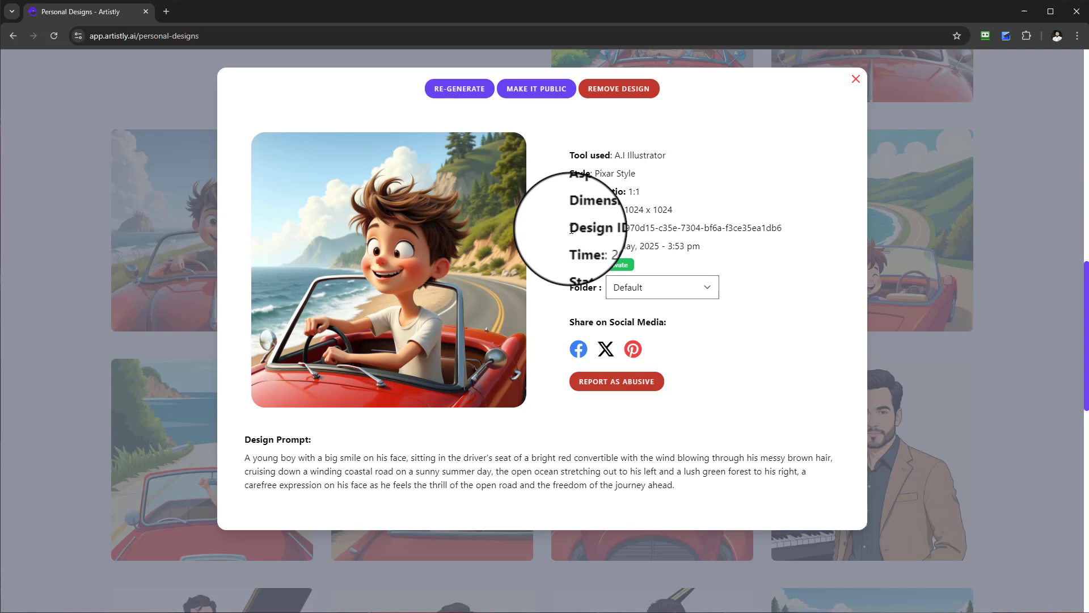
drag(571, 230, 772, 230)
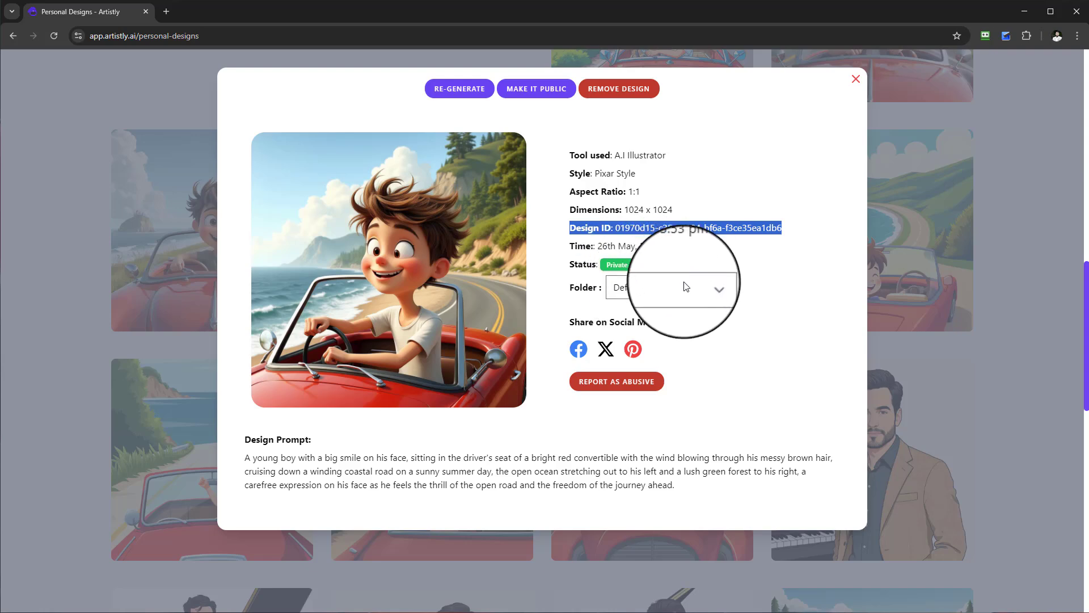
- Change the red-convertible design's folder from Default to Client (NAME HERE)
click(575, 297)
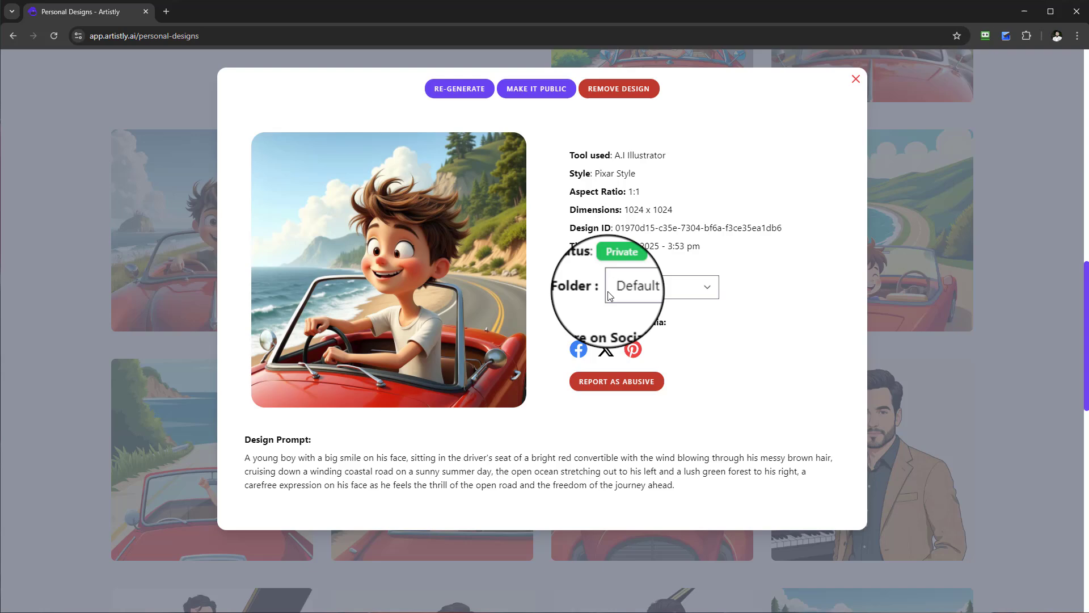
click(671, 293)
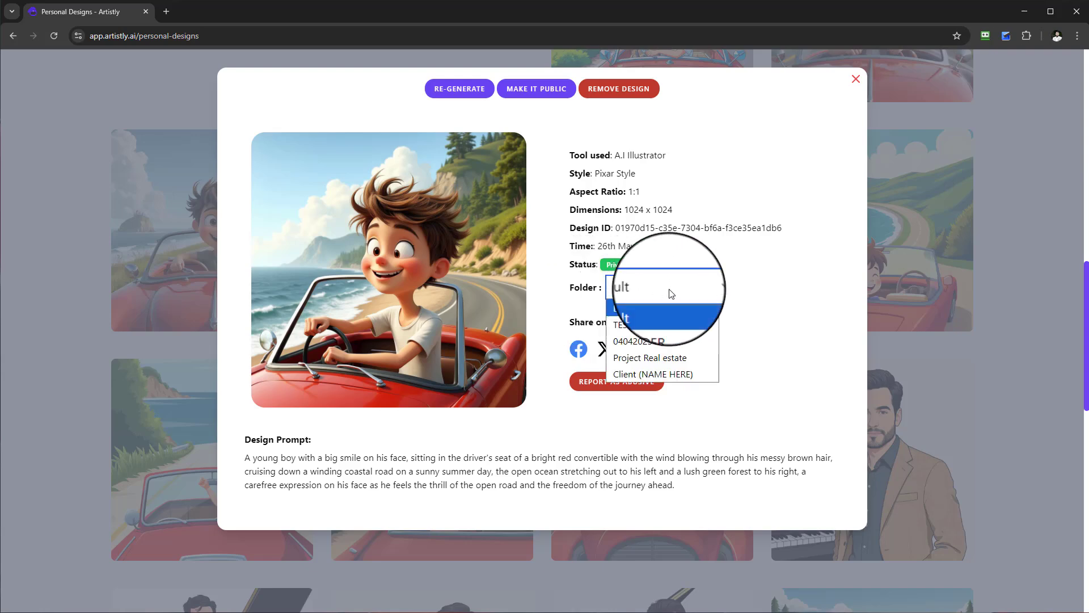
click(646, 370)
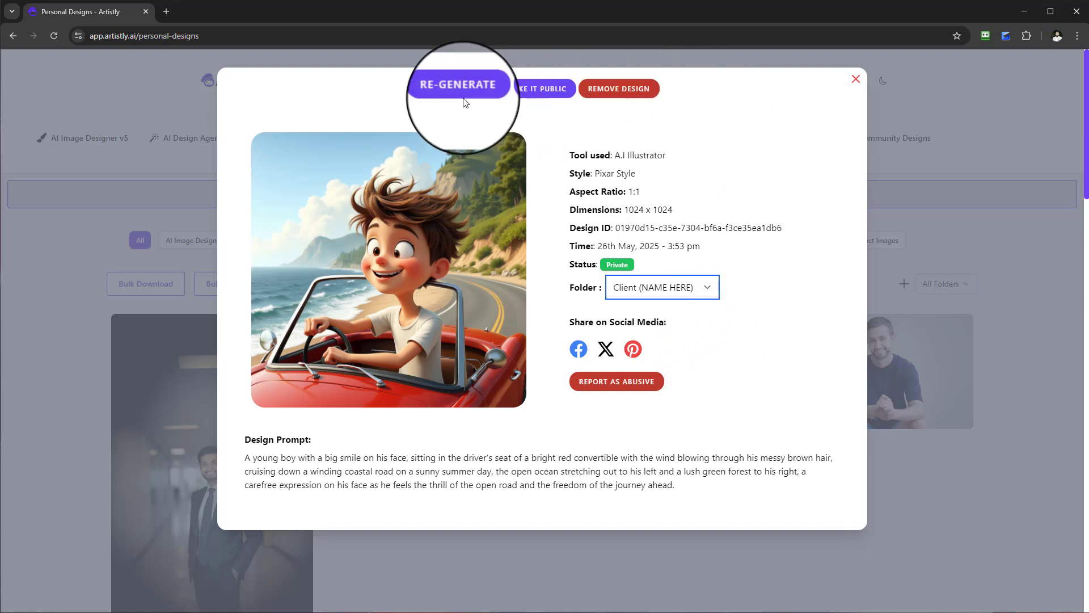
- Close the design details popup to get back to the Personal Designs gallery
click(855, 81)
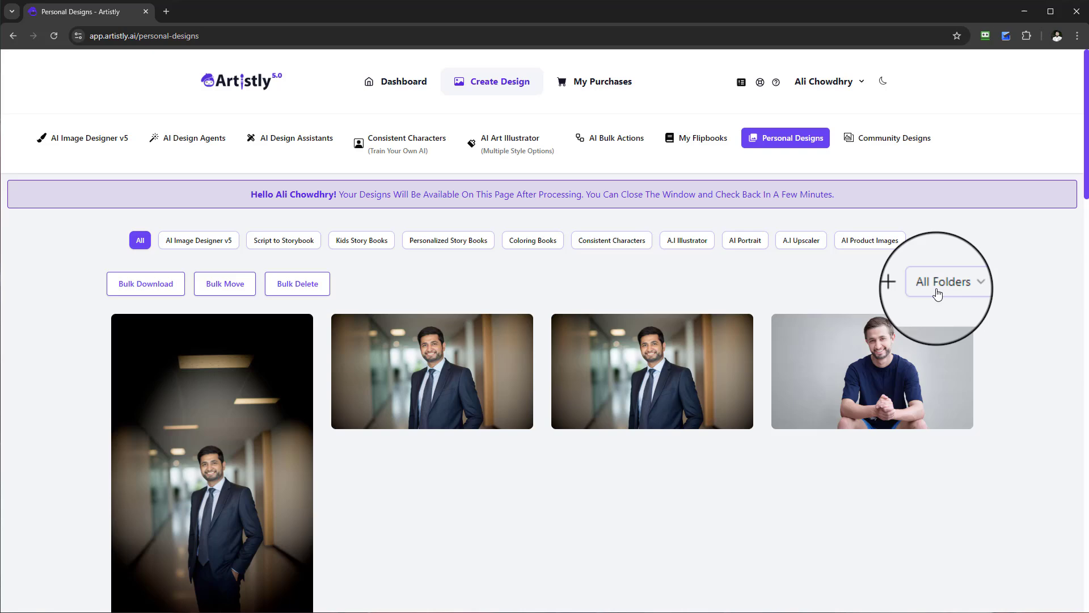
mouse_move(529, 358)
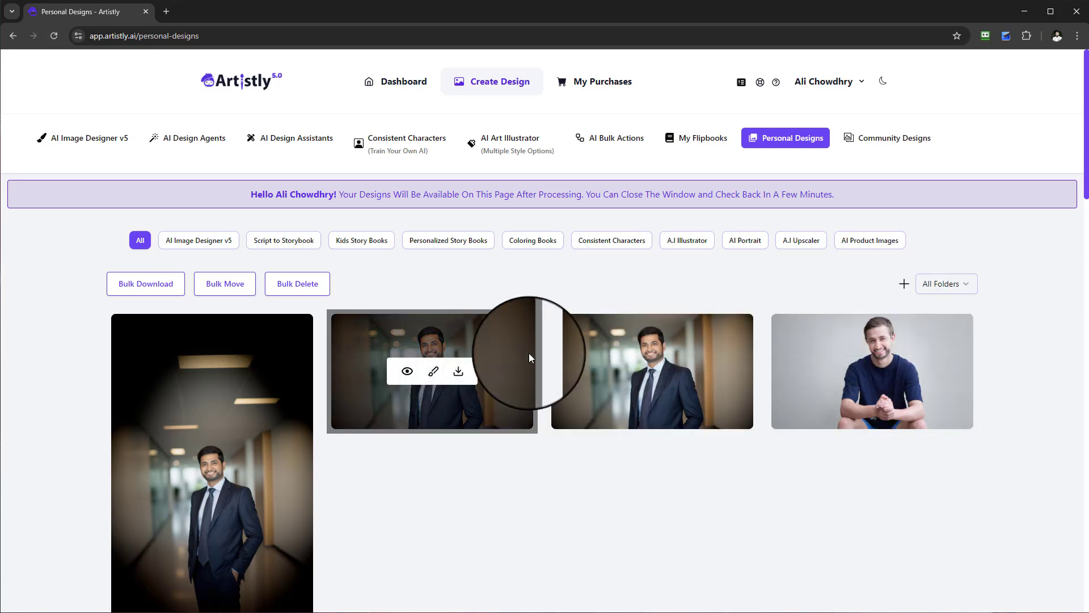
scroll(529, 357, down, 2)
scroll(811, 310, up, 2)
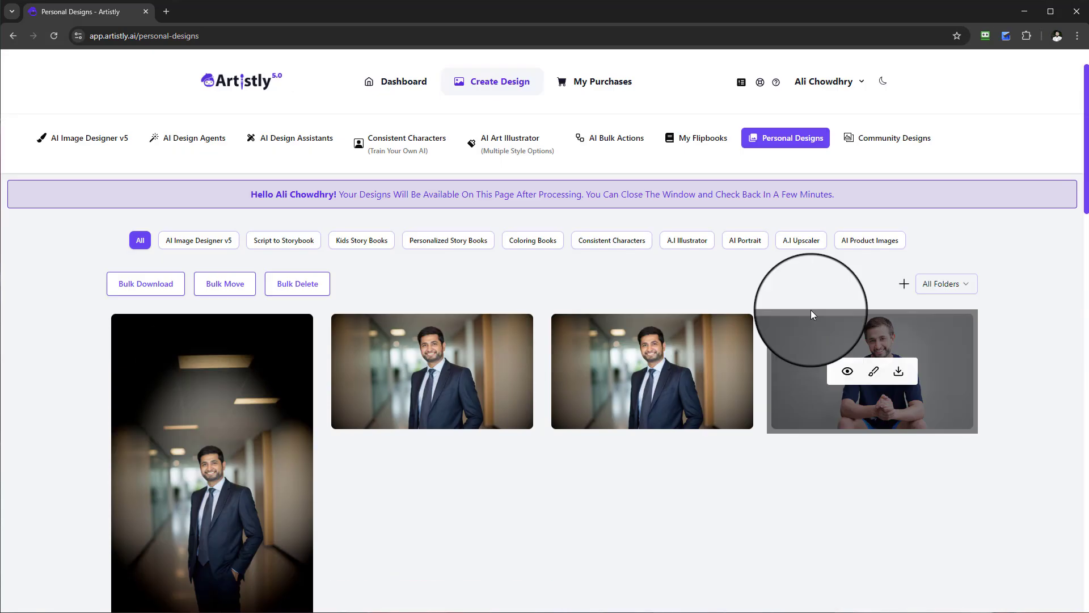
click(884, 145)
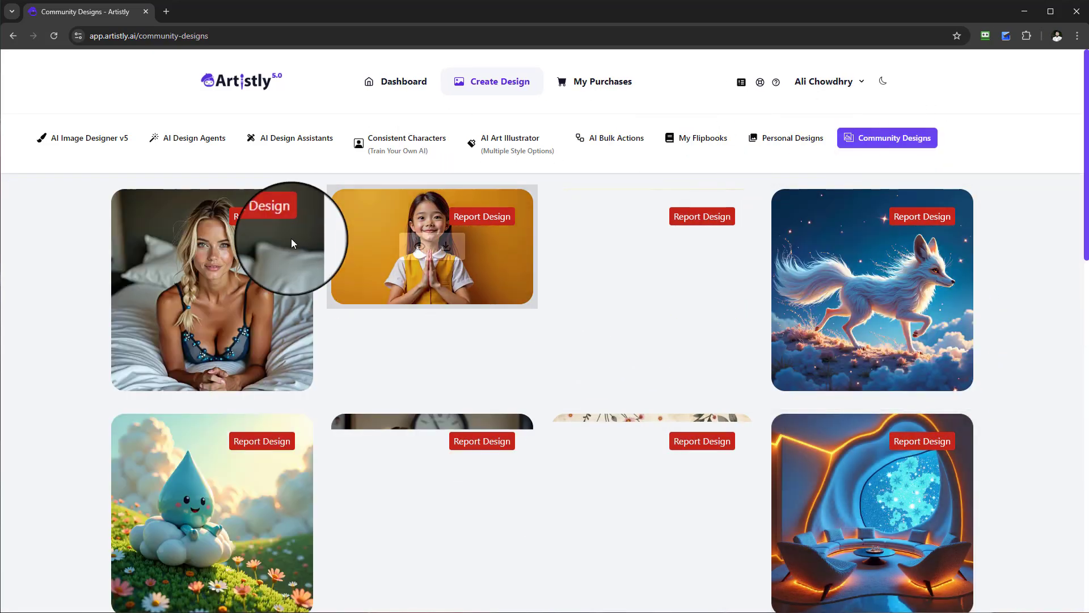
mouse_move(286, 228)
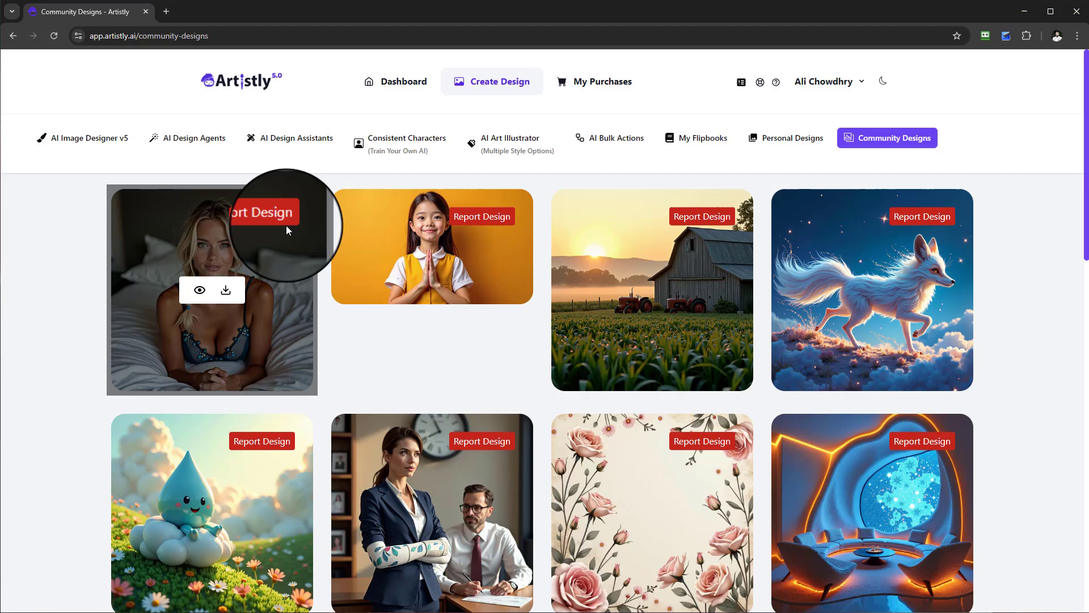
scroll(465, 232, down, 4)
mouse_move(482, 233)
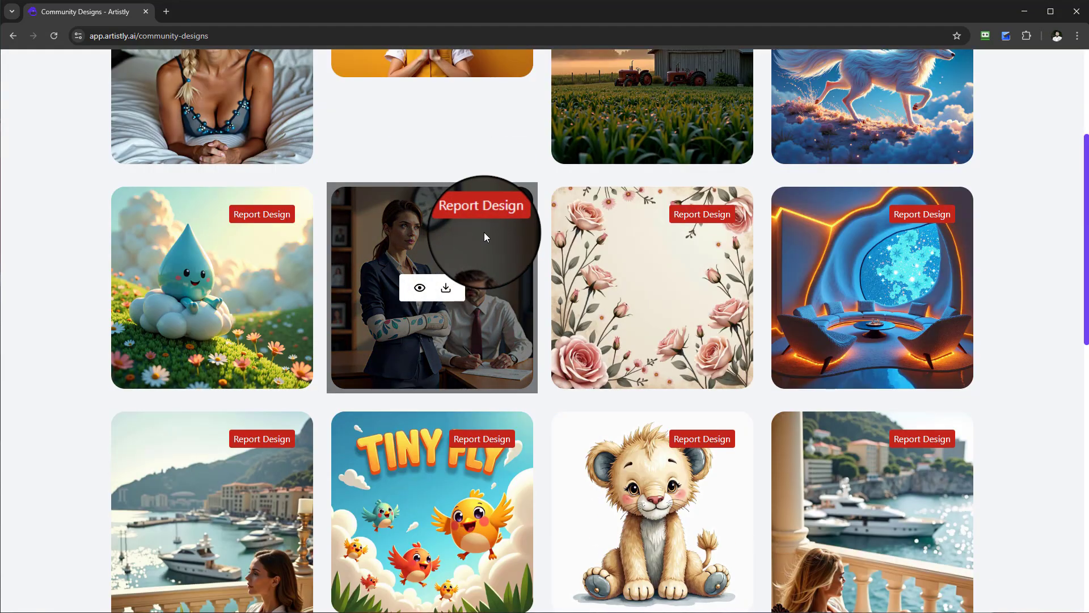
scroll(920, 332, up, 3)
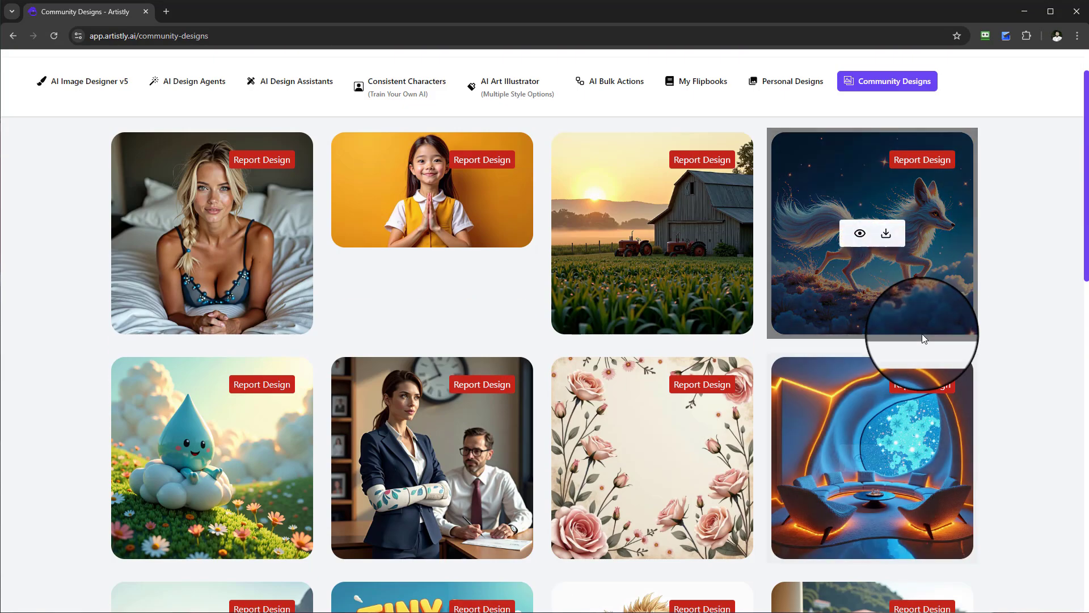
scroll(923, 339, down, 1)
scroll(901, 337, down, 2)
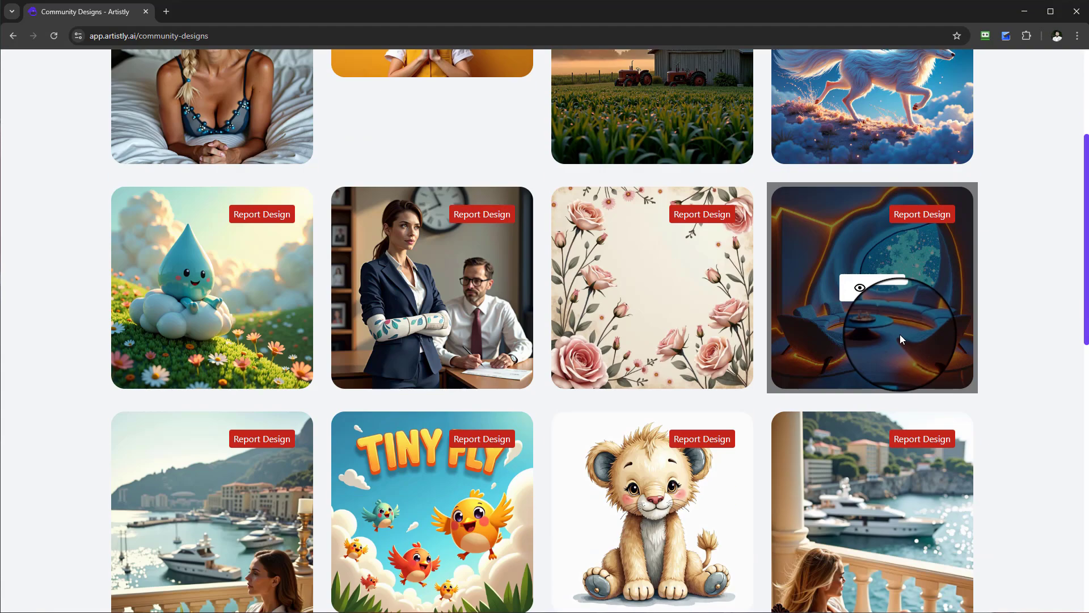
scroll(822, 327, down, 2)
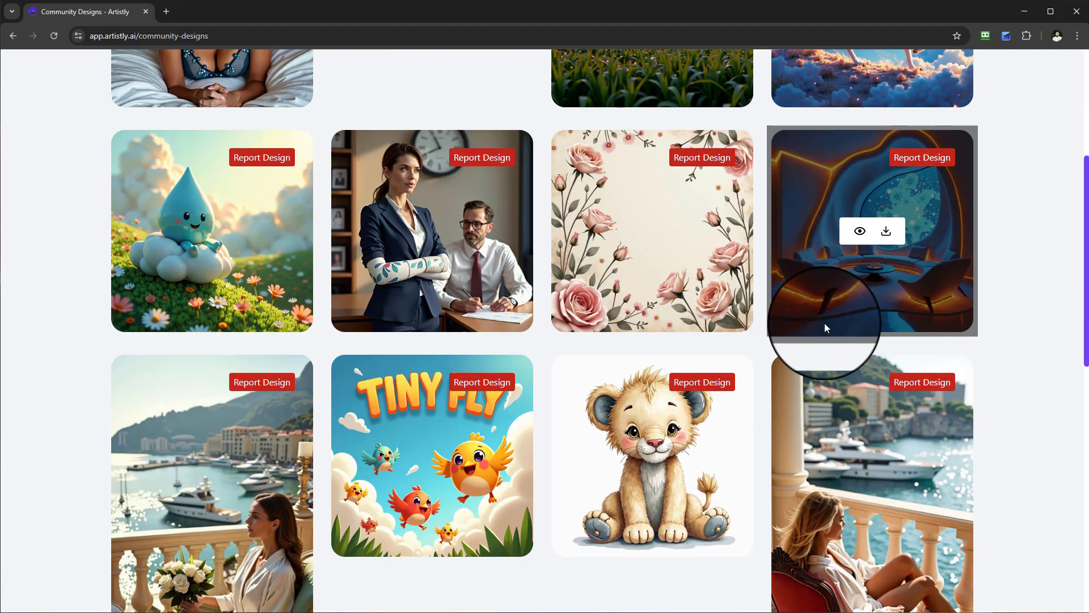
scroll(825, 322, down, 6)
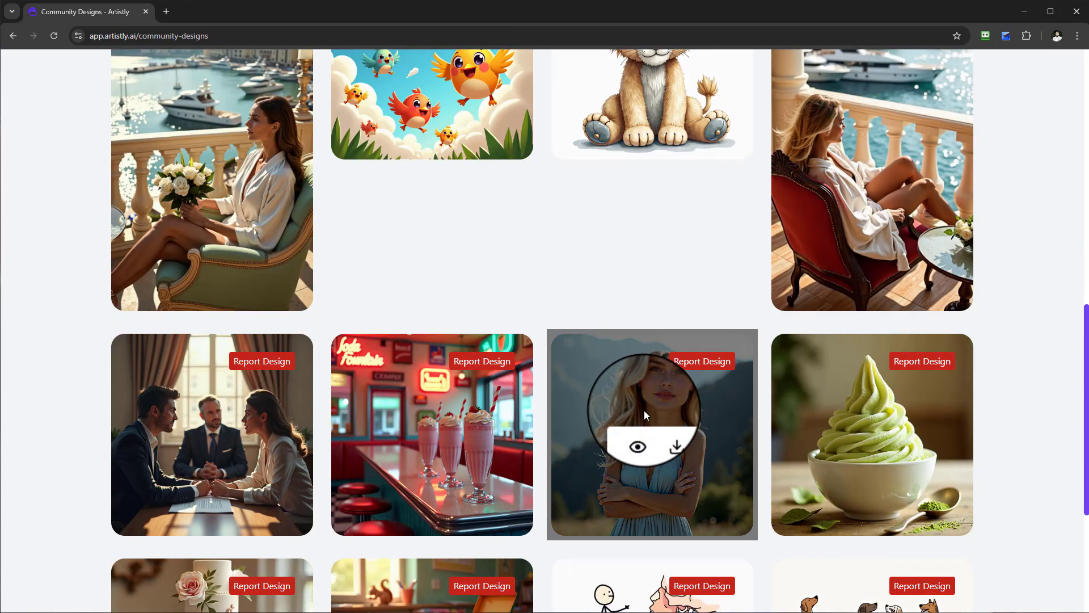
click(637, 446)
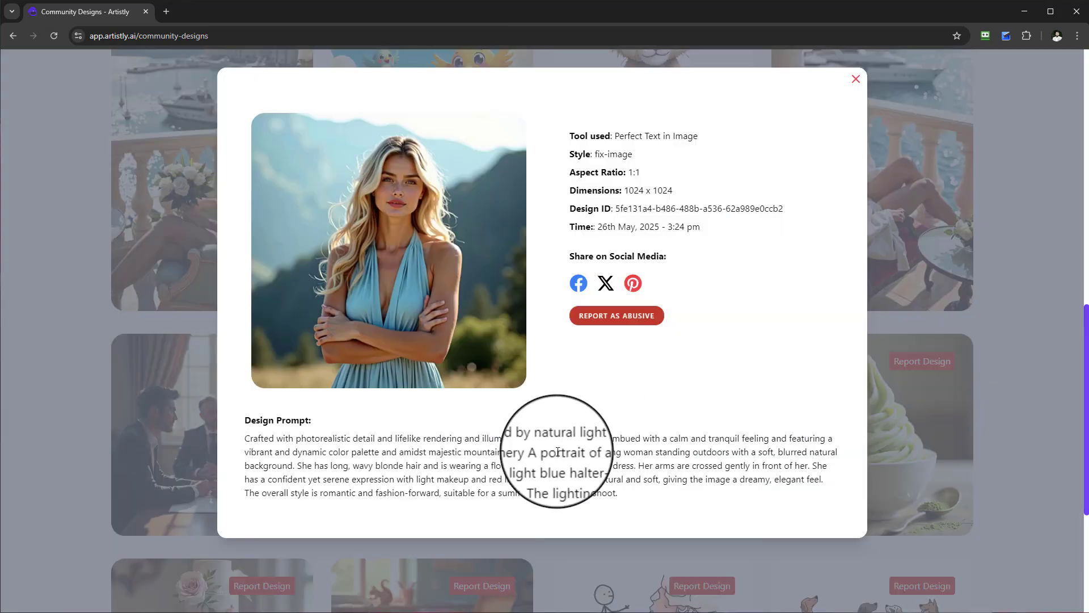
drag(628, 499, 245, 419)
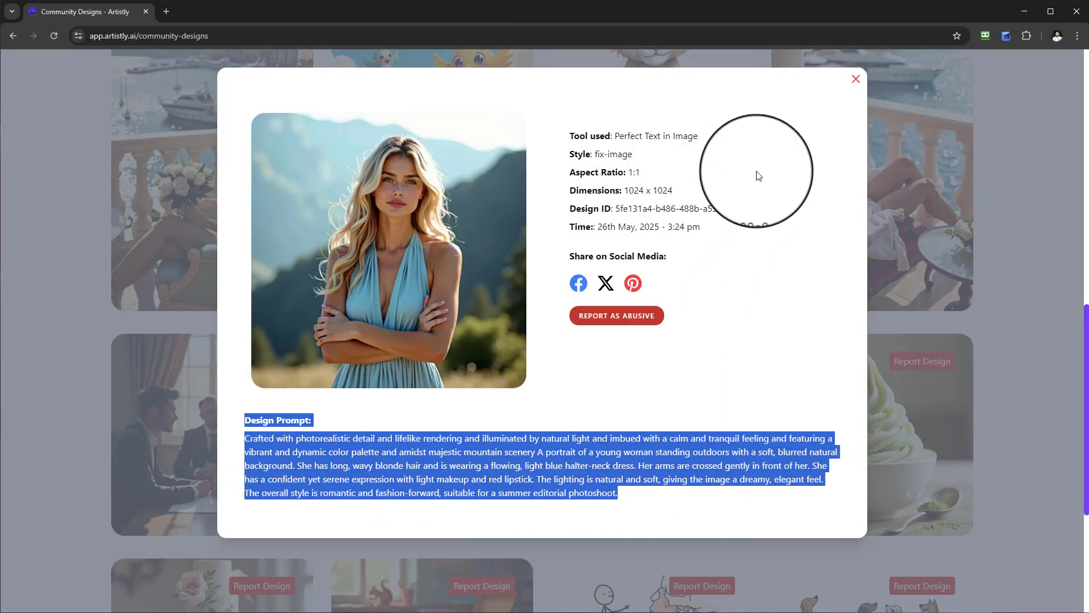
click(854, 80)
scroll(840, 184, up, 6)
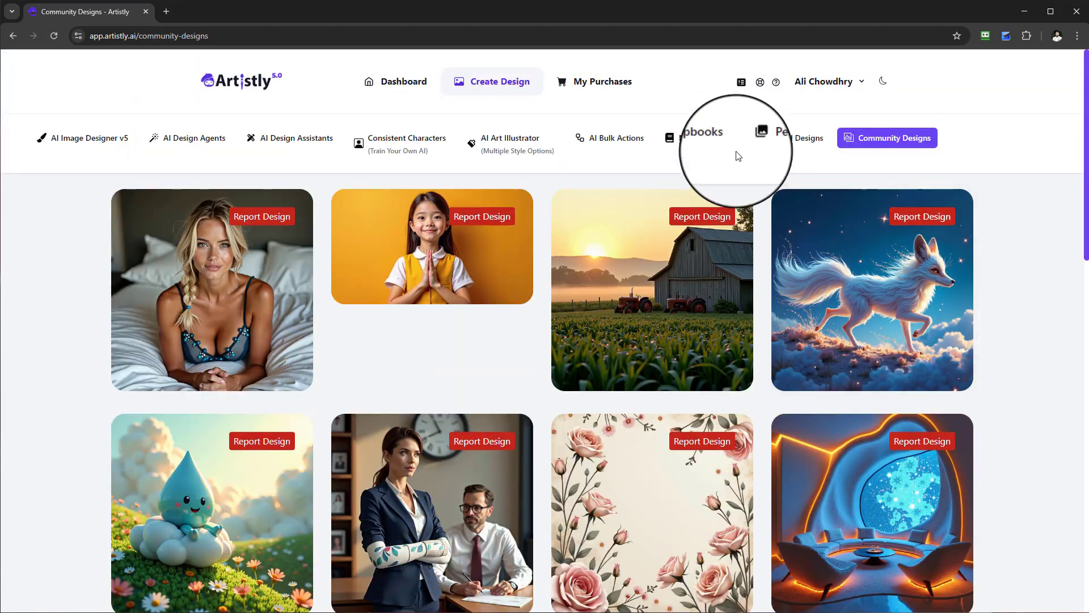
- Open the smiling boy-in-convertible design from Personal Designs and make it public
click(775, 146)
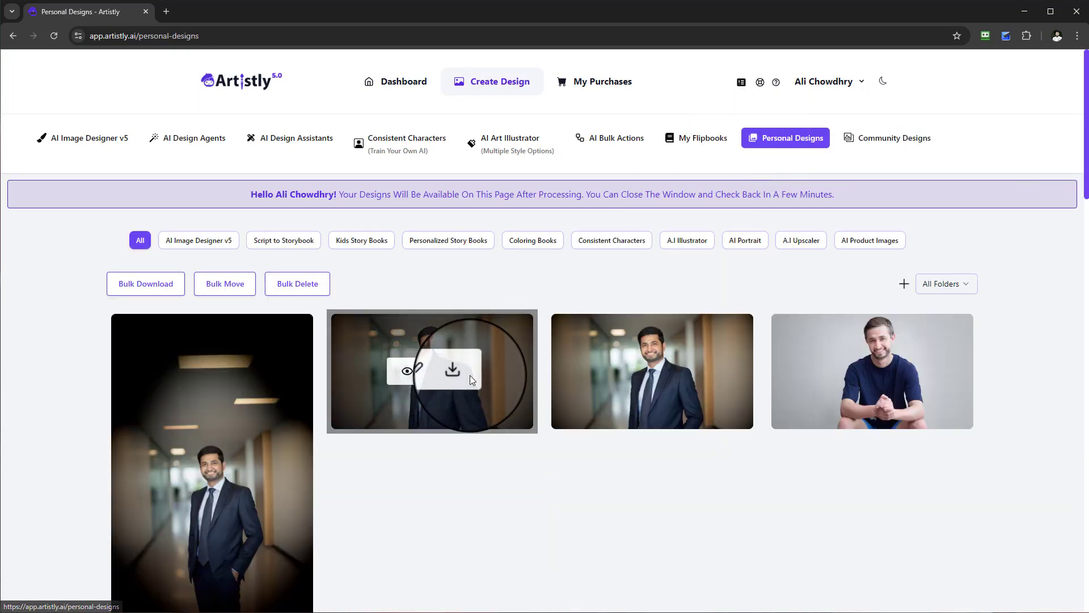
scroll(589, 343, down, 2)
scroll(590, 343, down, 7)
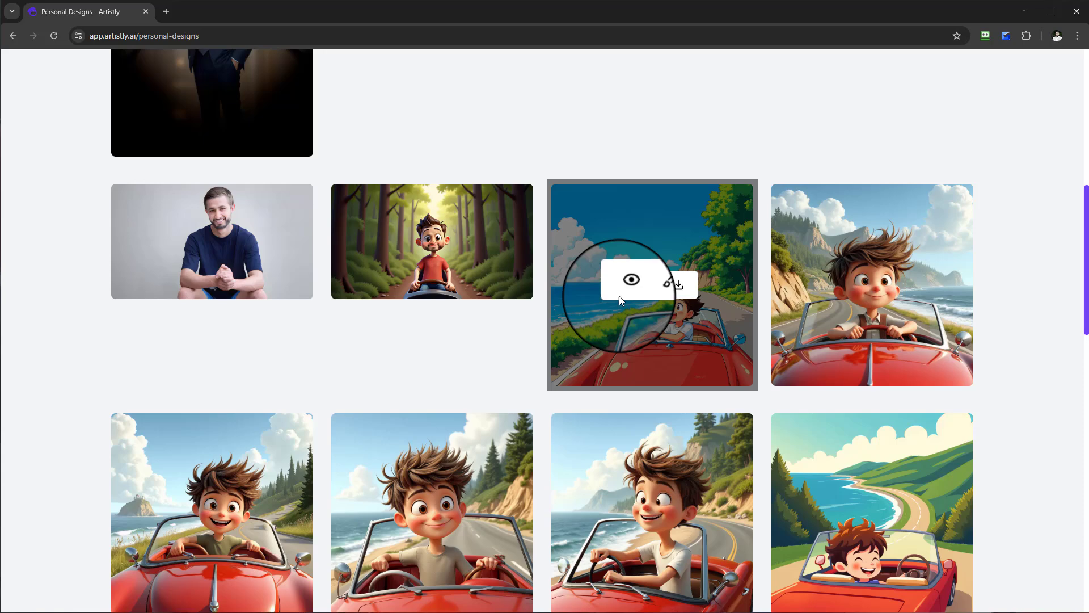
scroll(601, 370, down, 2)
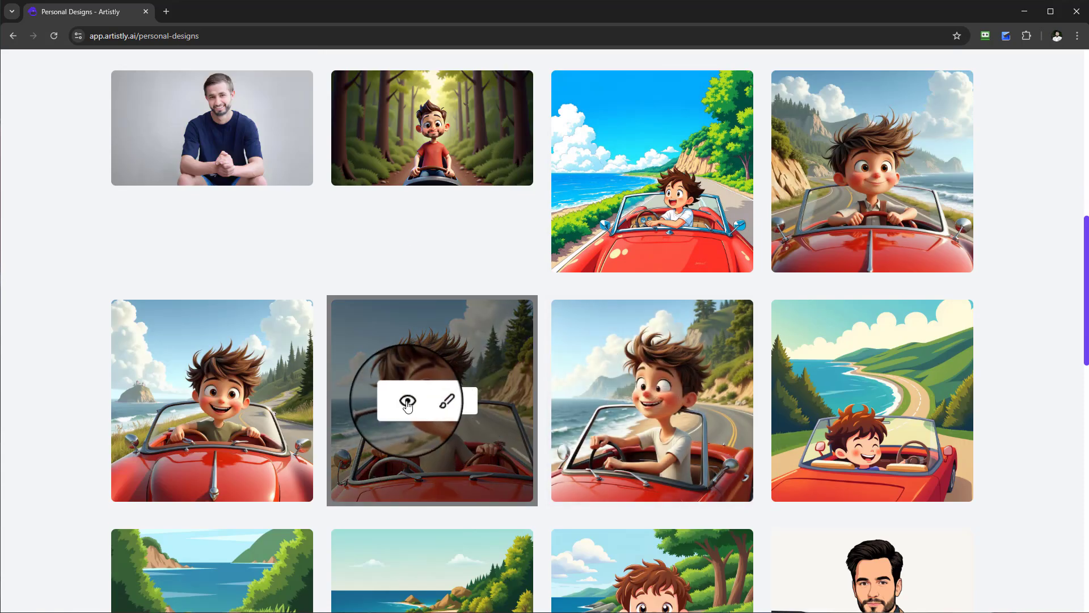
click(407, 401)
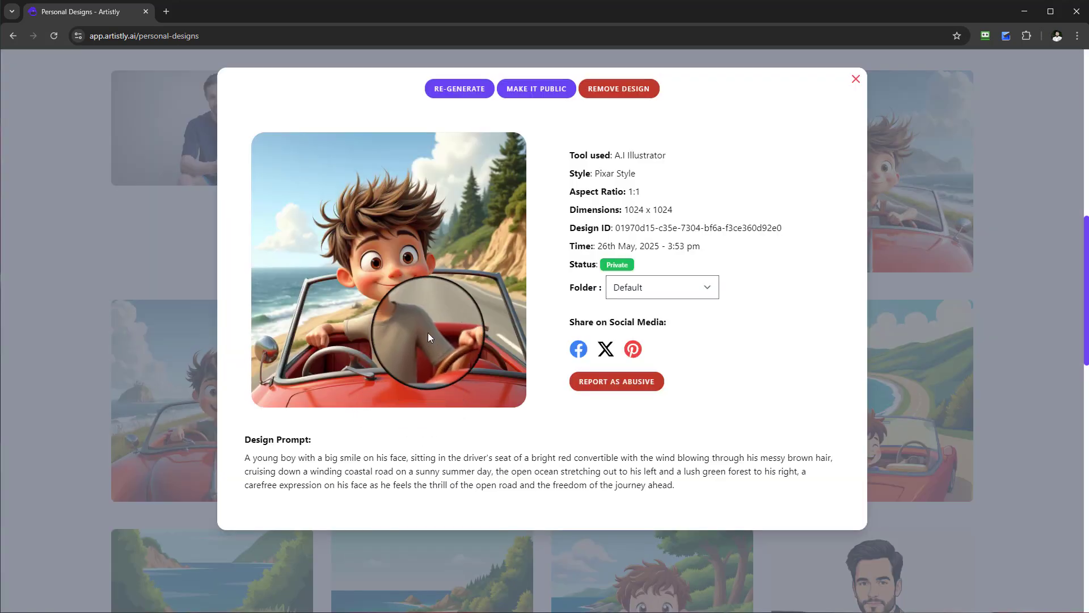
click(544, 89)
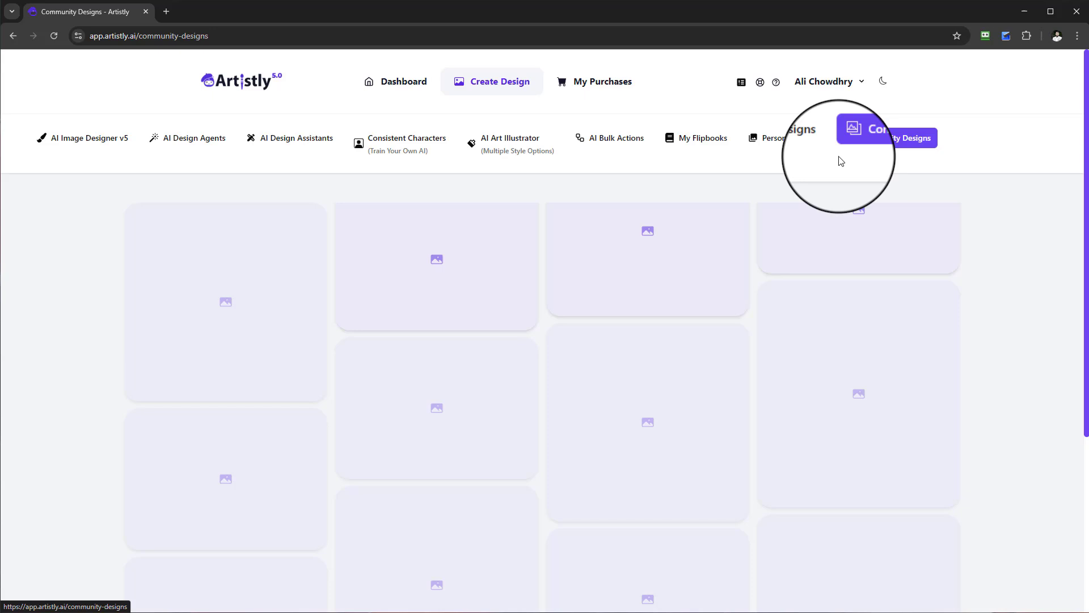
- Load more Community Designs, browse the newly added cards, and scroll back to the top
mouse_move(829, 232)
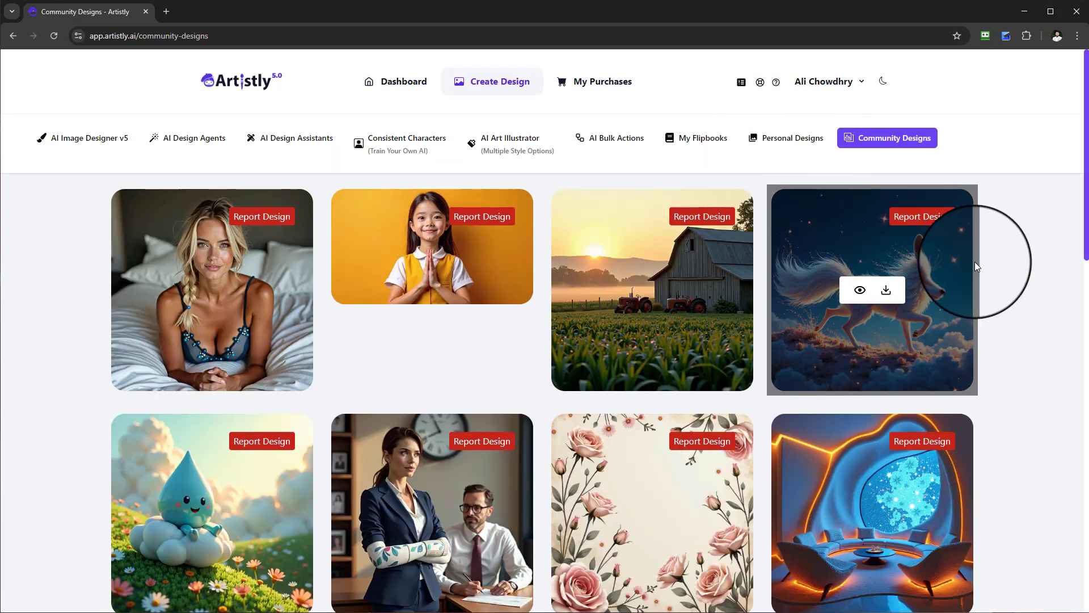
scroll(982, 258, down, 8)
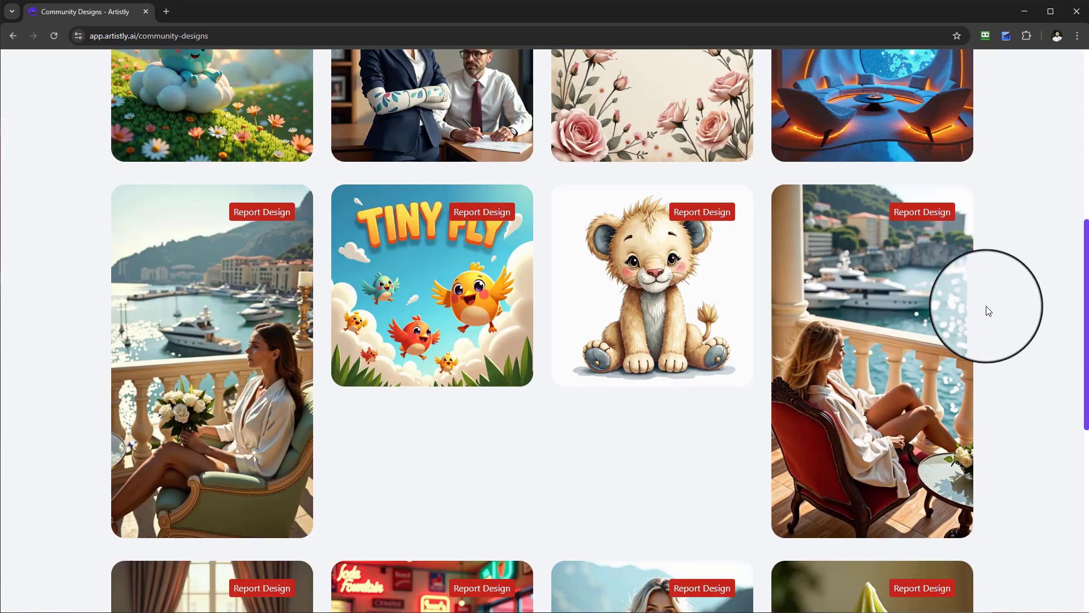
scroll(988, 310, down, 9)
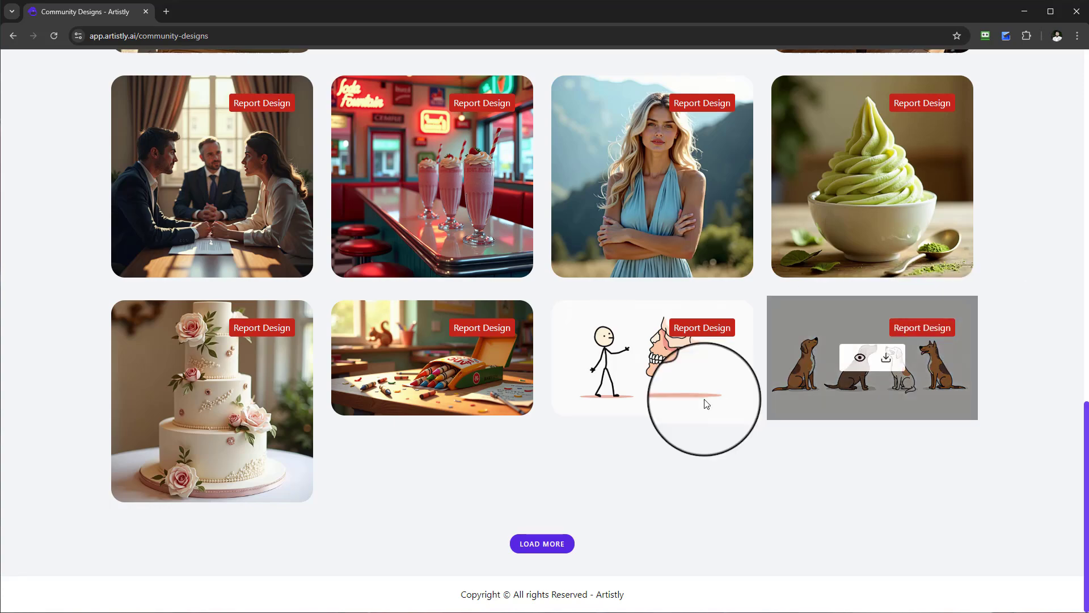
click(546, 546)
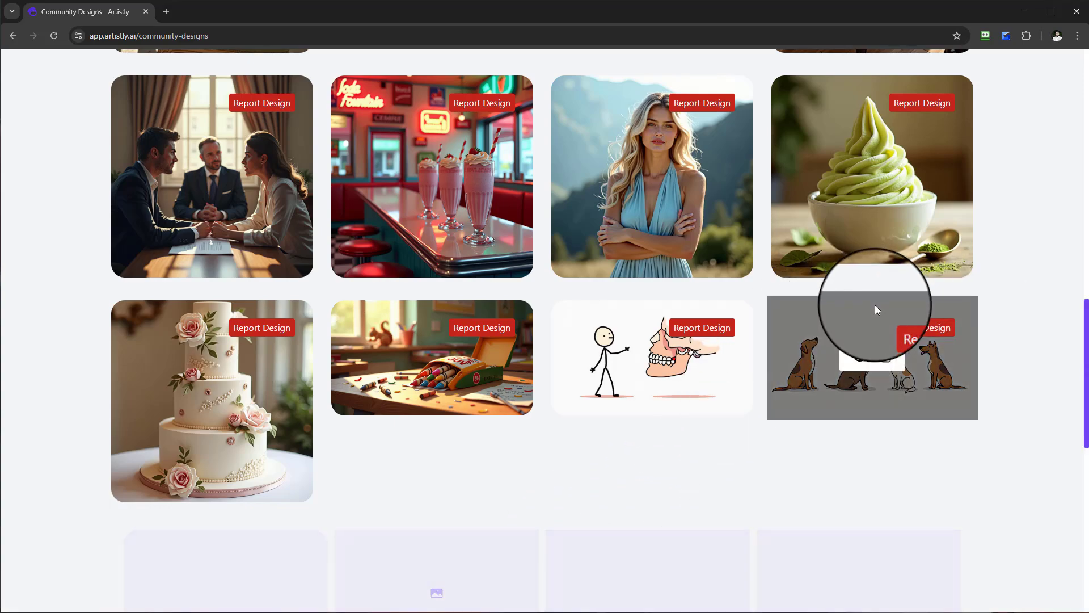
scroll(875, 309, down, 5)
scroll(889, 310, down, 6)
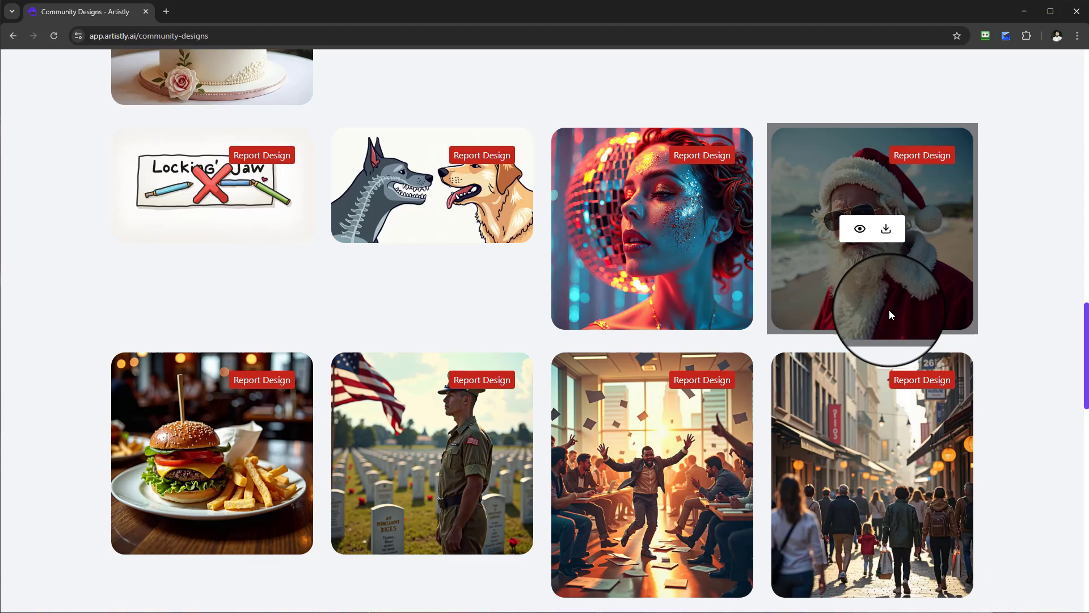
scroll(1042, 328, down, 3)
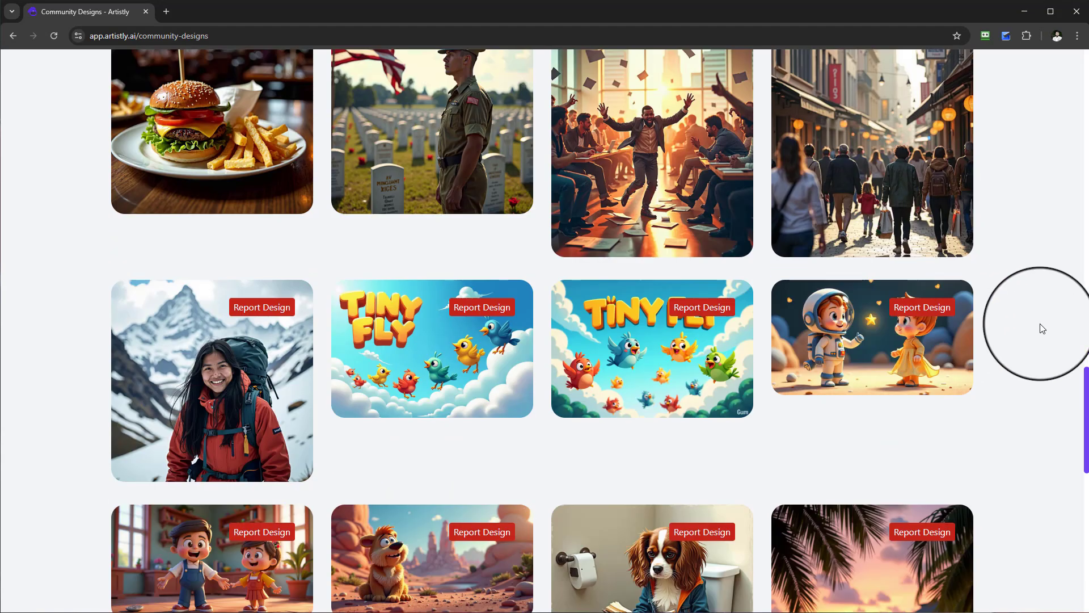
scroll(690, 306, down, 2)
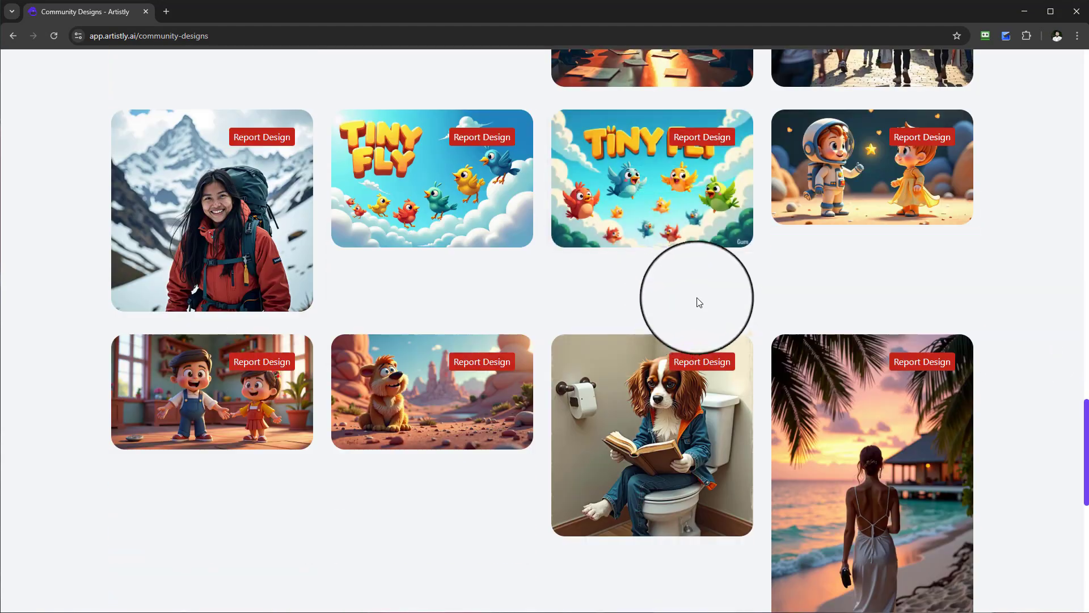
scroll(1071, 382, up, 5)
scroll(1085, 237, up, 9)
scroll(1084, 237, up, 10)
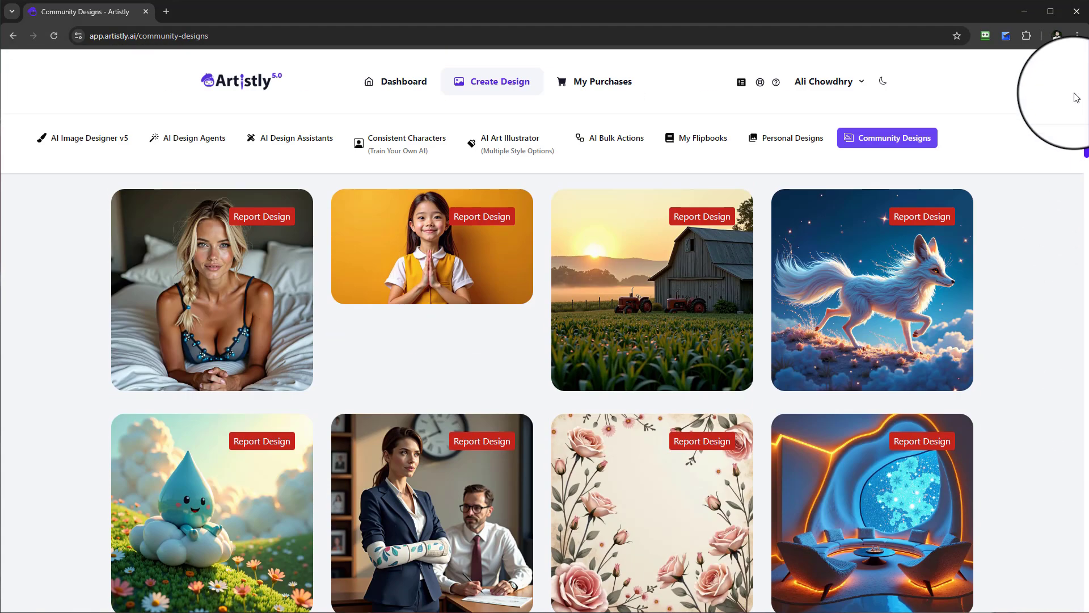
- Go to Personal Designs and scroll down to the boy-in-red-convertible cartoon designs
click(790, 139)
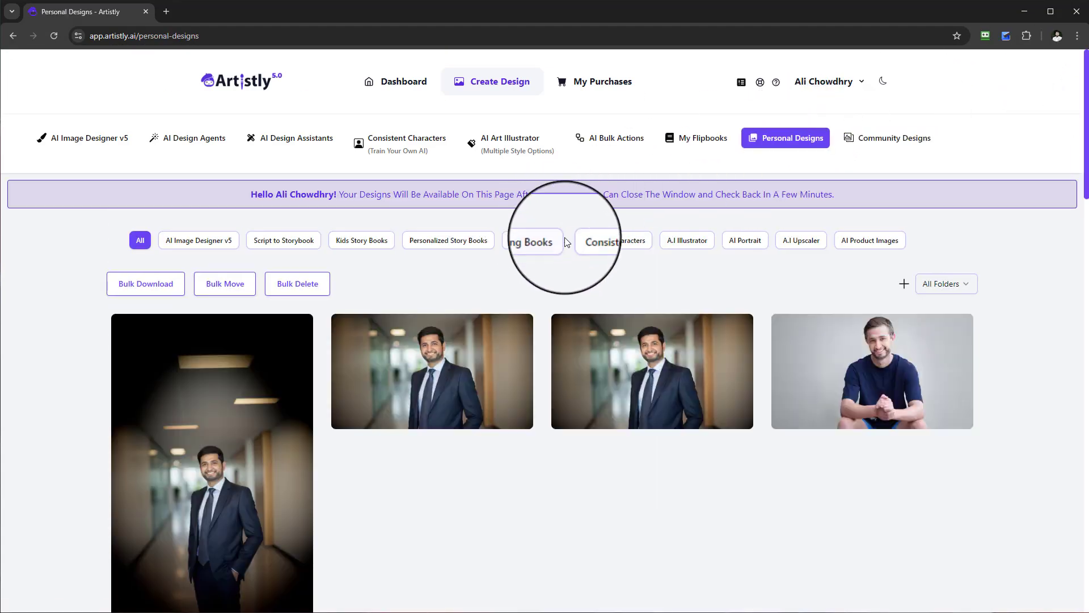
scroll(624, 317, down, 5)
scroll(627, 323, down, 3)
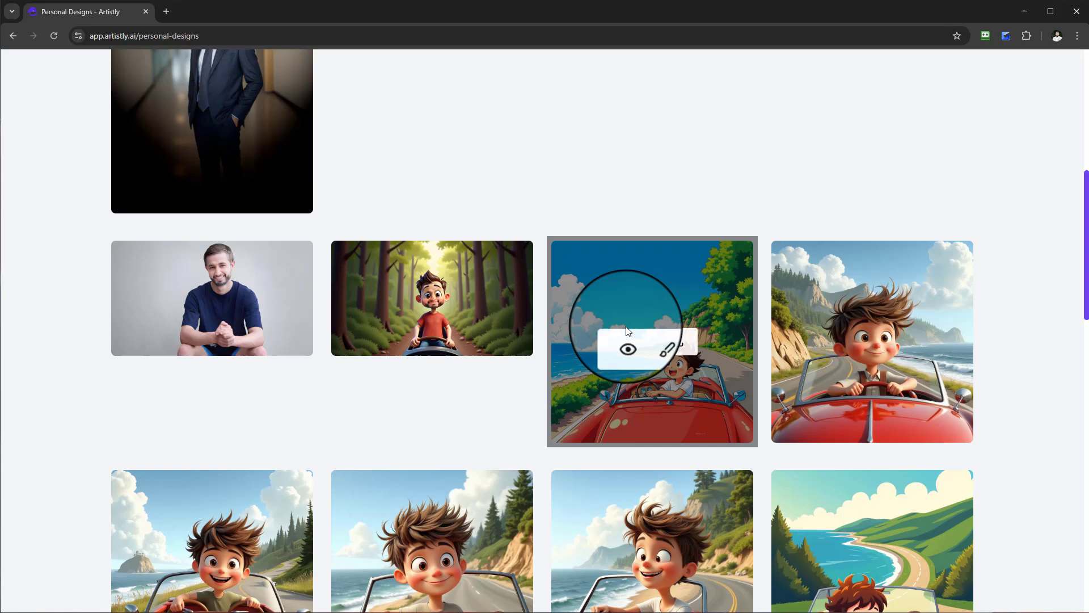
scroll(675, 184, down, 2)
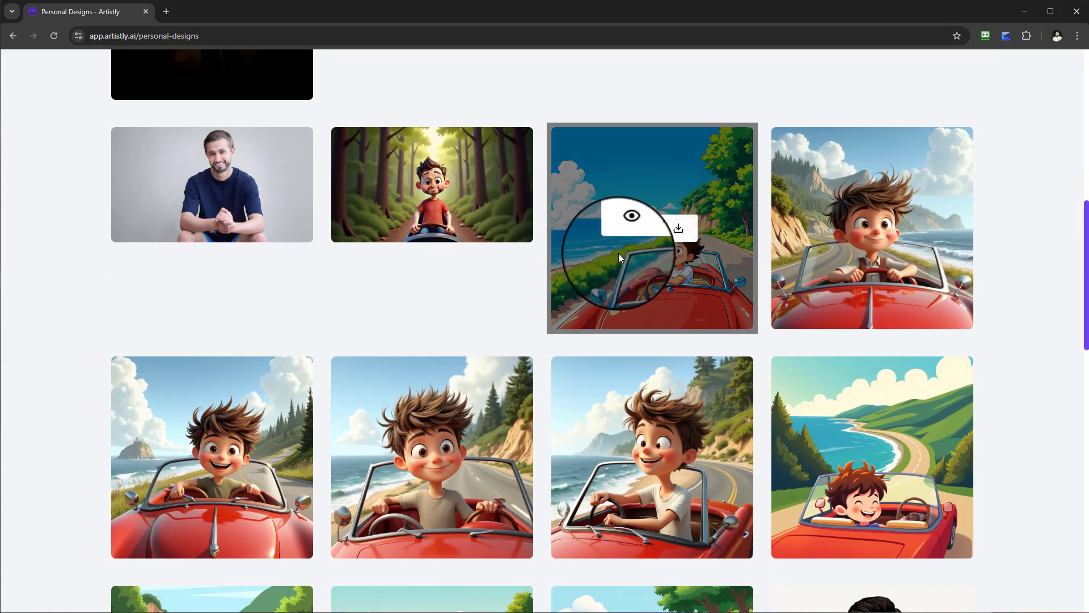
scroll(618, 255, down, 3)
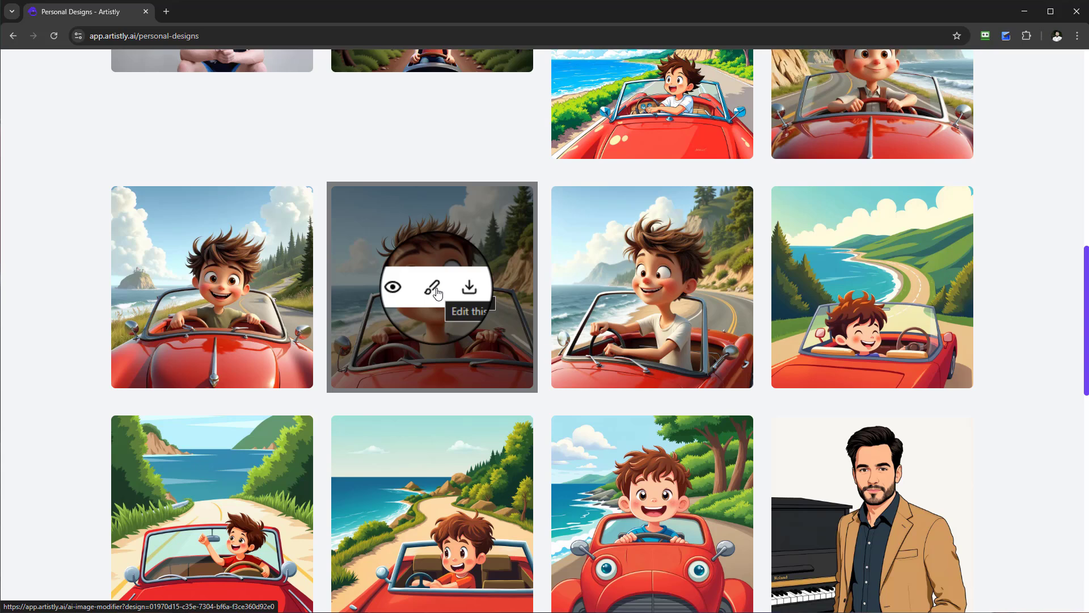
- Open the boy-driving-a-red-convertible cartoon in the image editor using its Edit icon
click(435, 292)
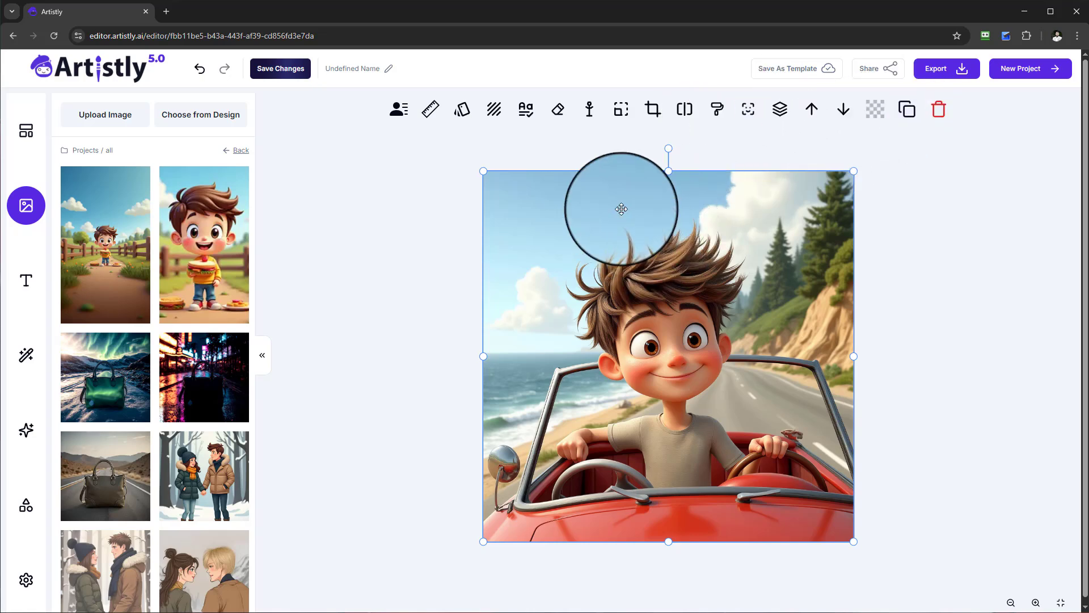
- Leave the editor and return through the dashboard to the Personal Designs page
click(57, 67)
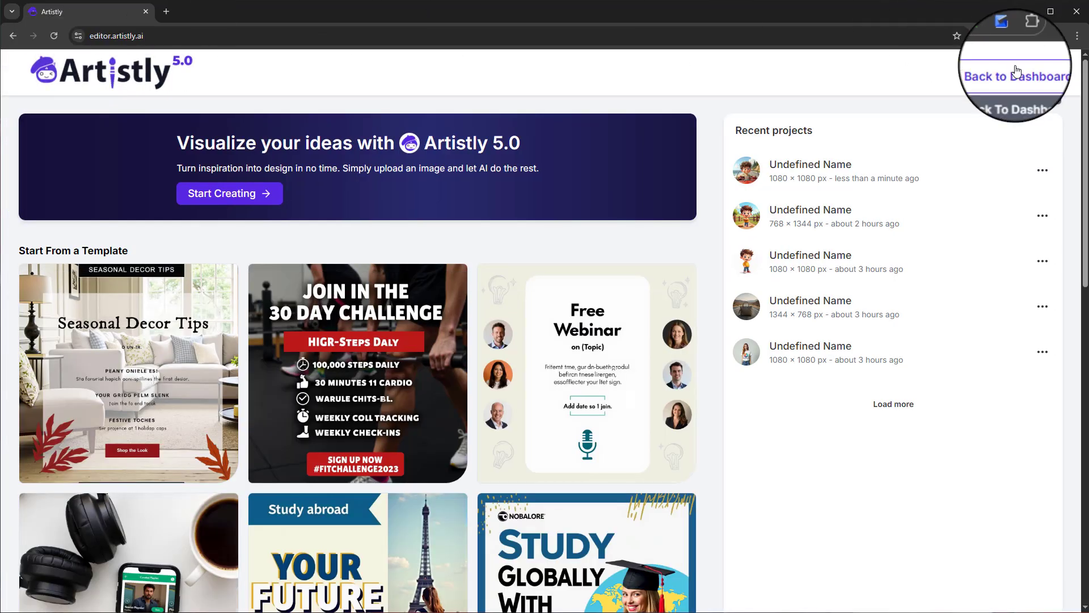
click(1016, 70)
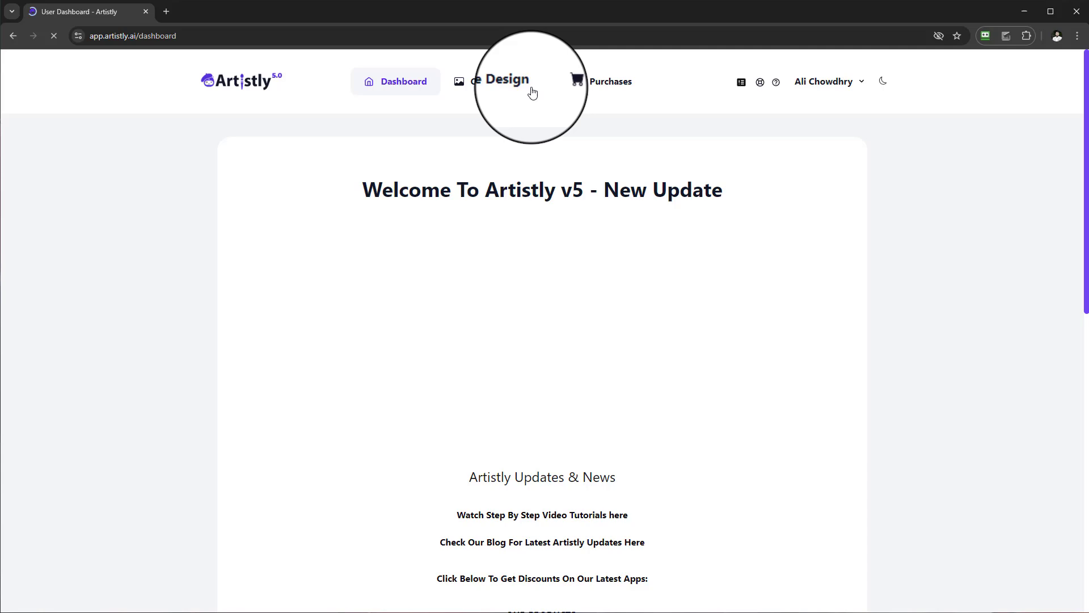
click(508, 91)
click(437, 312)
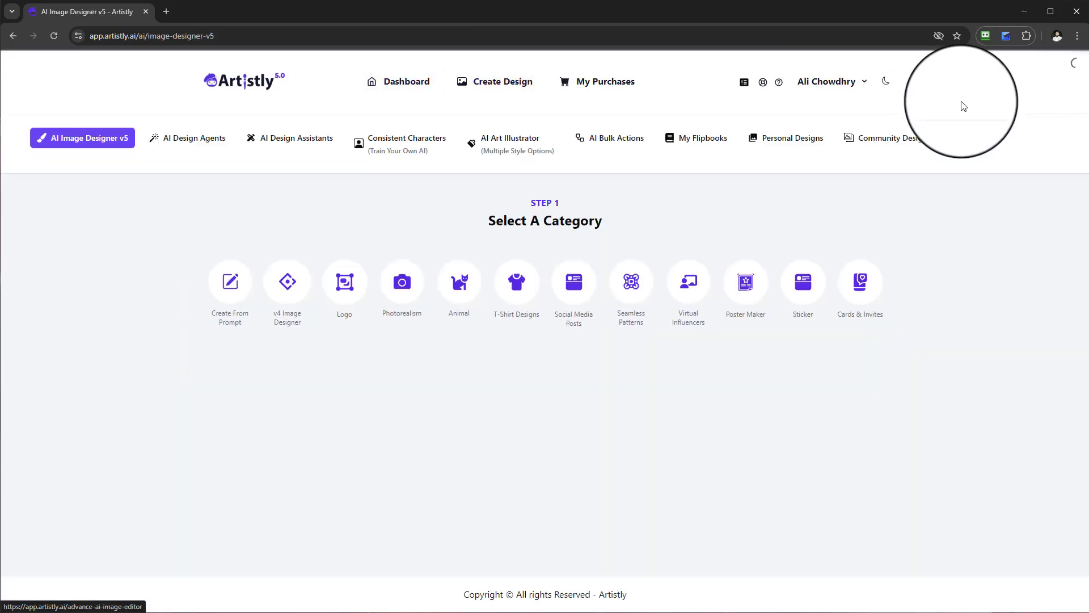
click(807, 148)
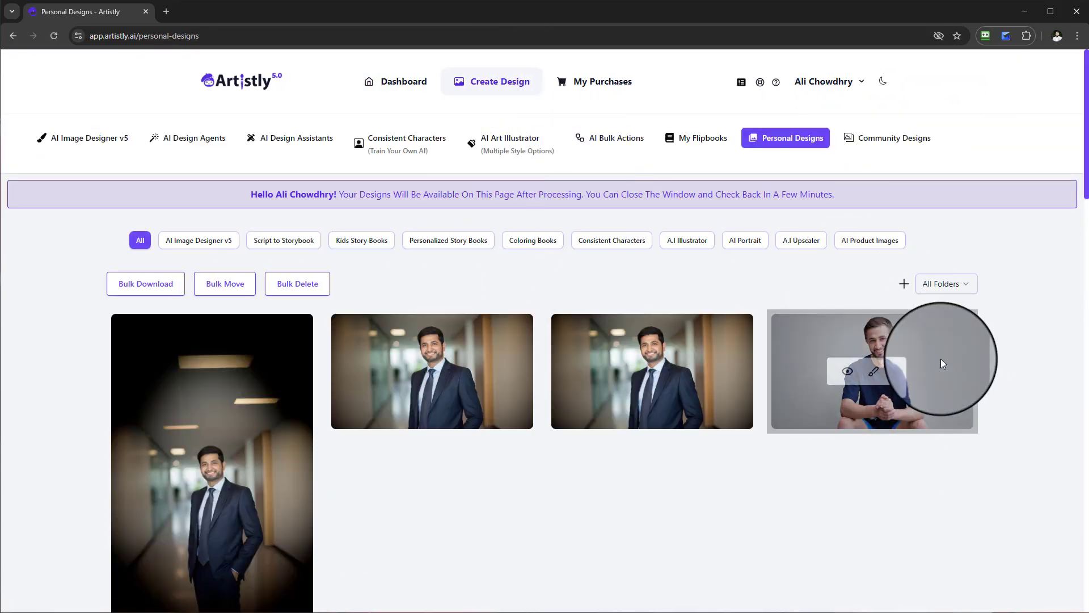
- Filter the Personal Designs gallery to AI Image Designer v5 designs
scroll(942, 373, down, 6)
scroll(942, 373, up, 6)
click(218, 128)
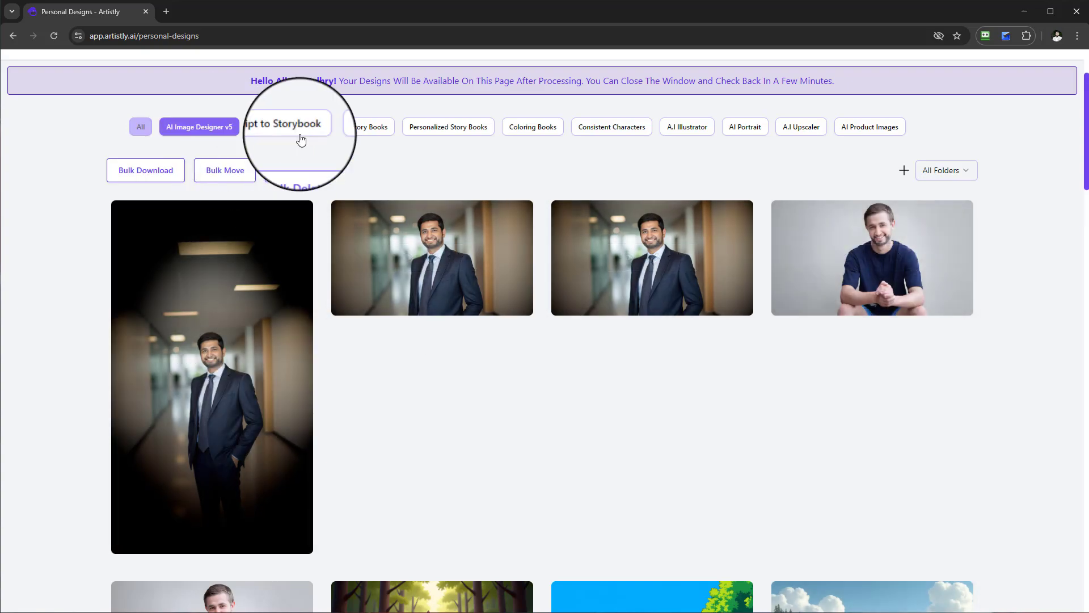
scroll(782, 300, down, 5)
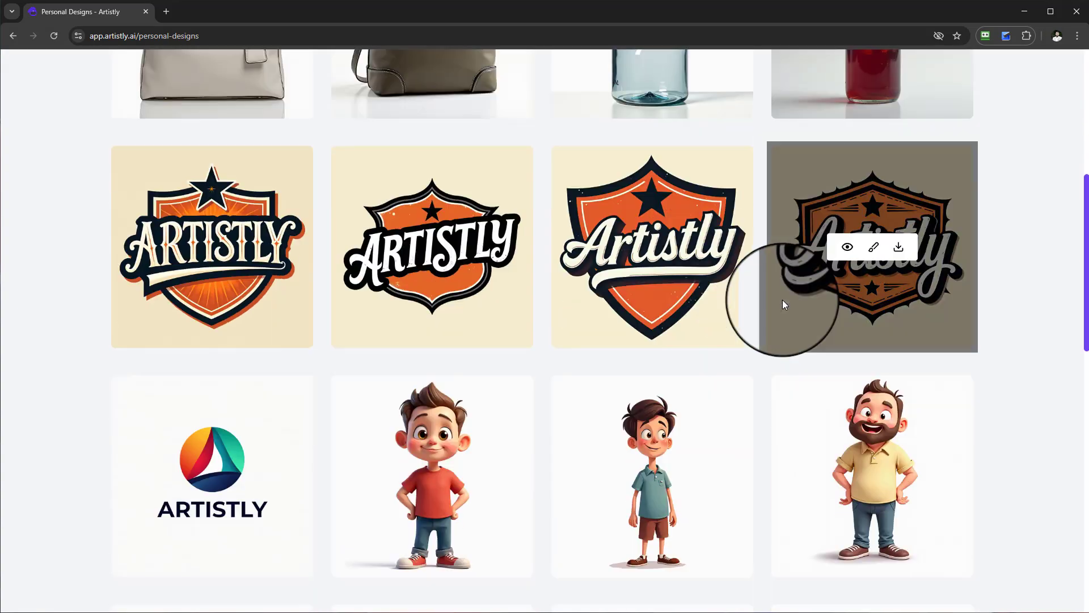
scroll(738, 286, up, 4)
- View the GYM water bottle design's details, then close them and browse the filtered gallery
click(624, 249)
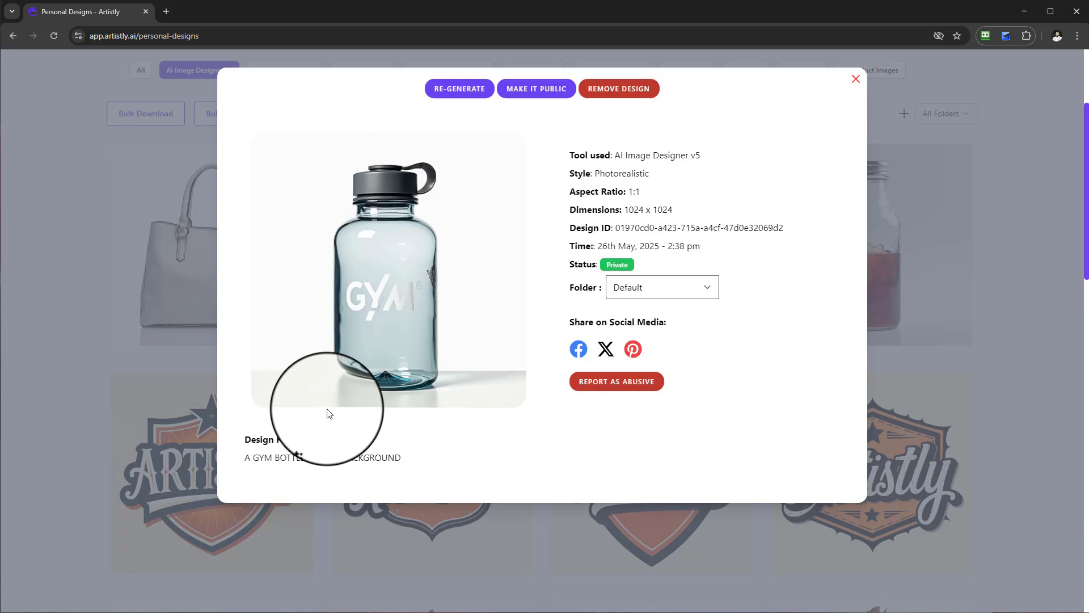
click(856, 83)
scroll(876, 255, down, 9)
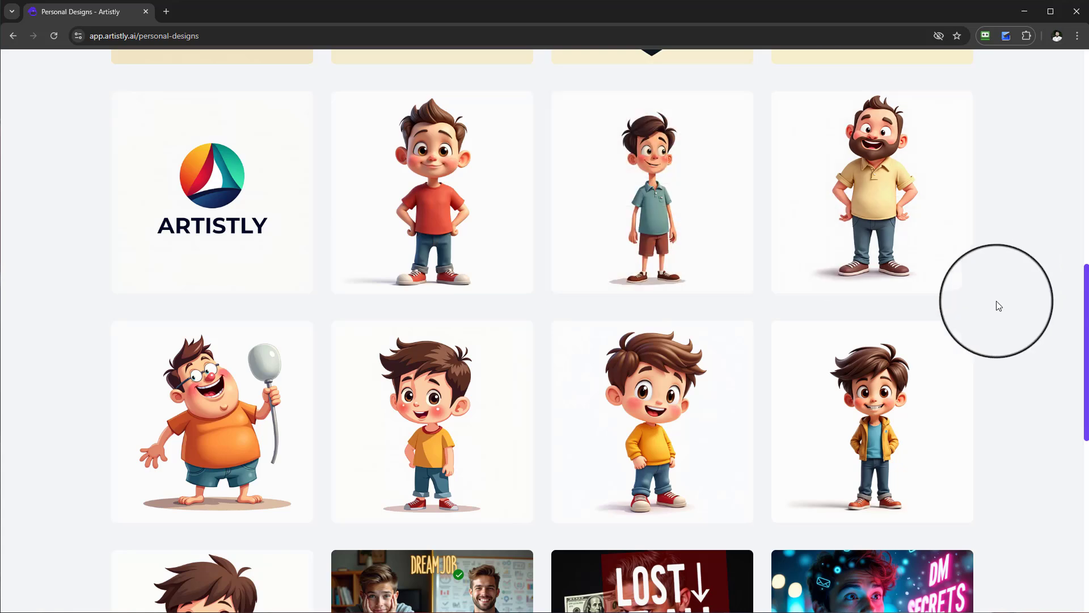
scroll(999, 306, up, 12)
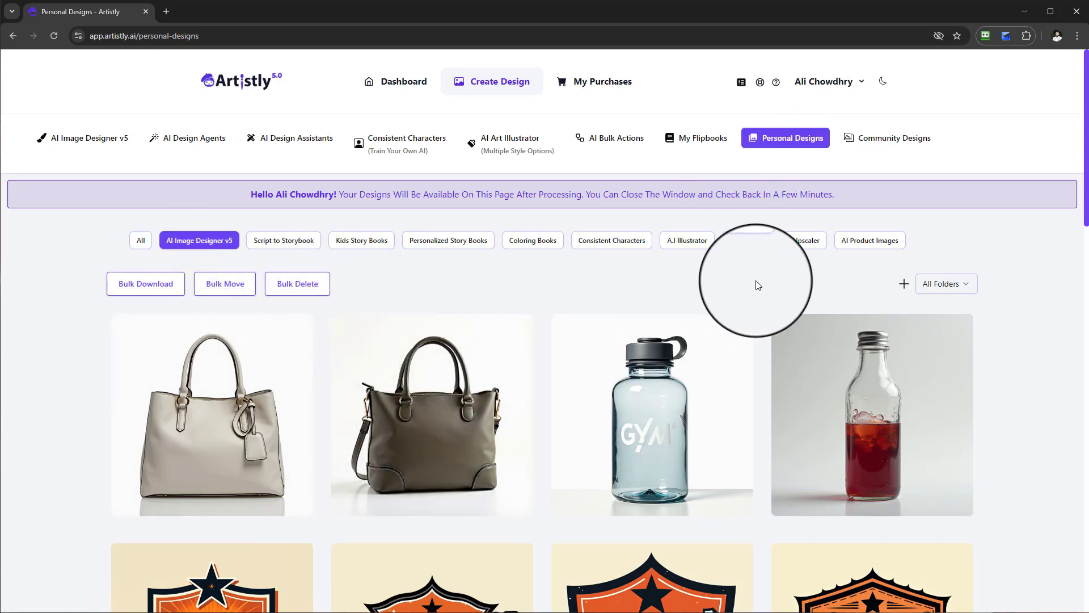
- Bulk-move the first row's four designs, two handbags and two bottles, into Client (NAME HERE)
click(231, 292)
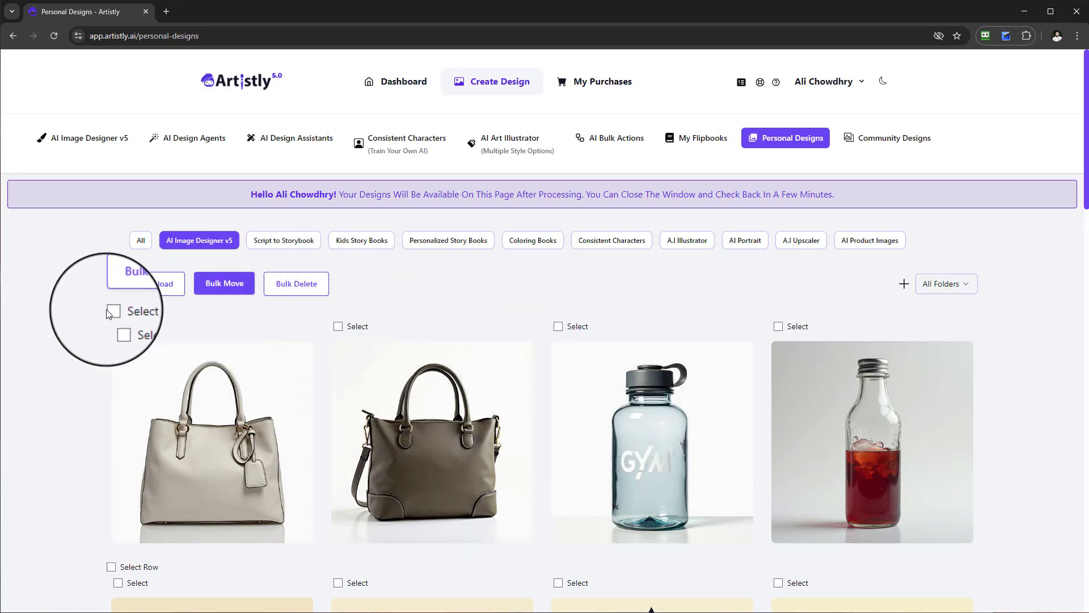
click(109, 311)
scroll(904, 349, down, 2)
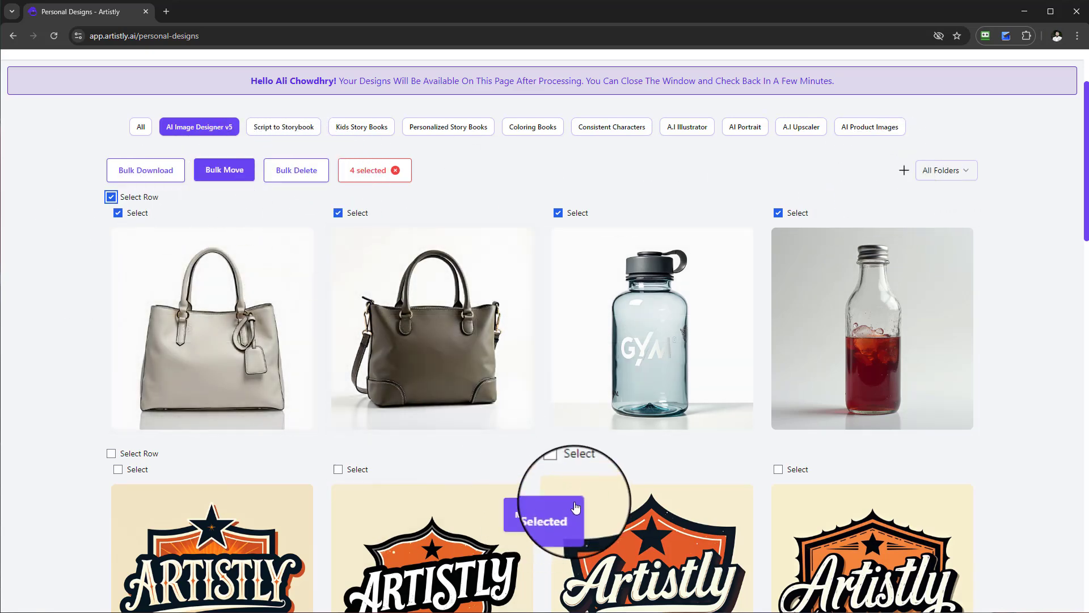
click(546, 515)
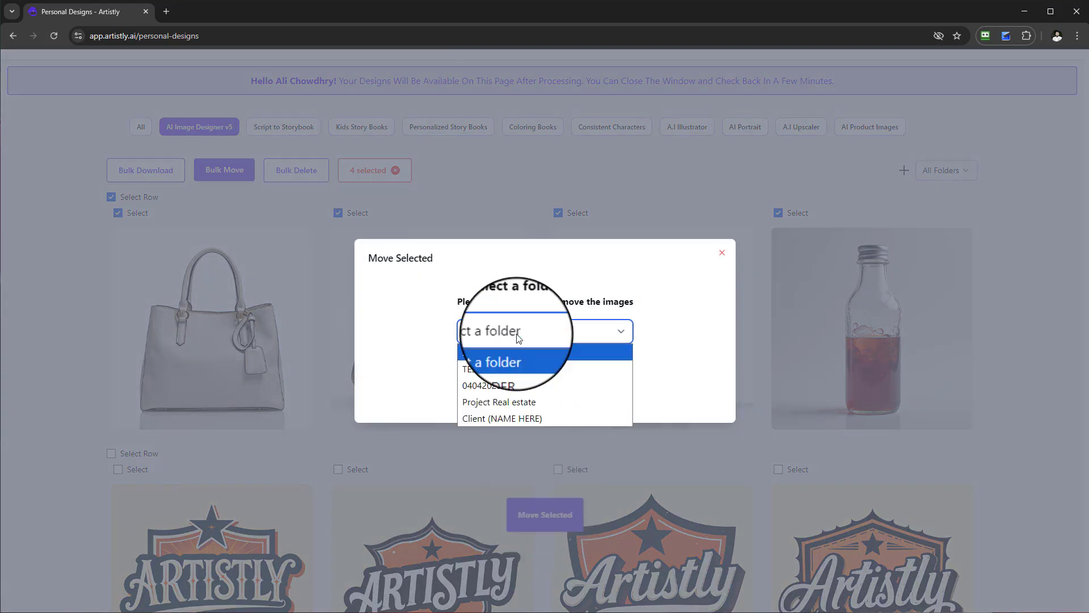
click(516, 420)
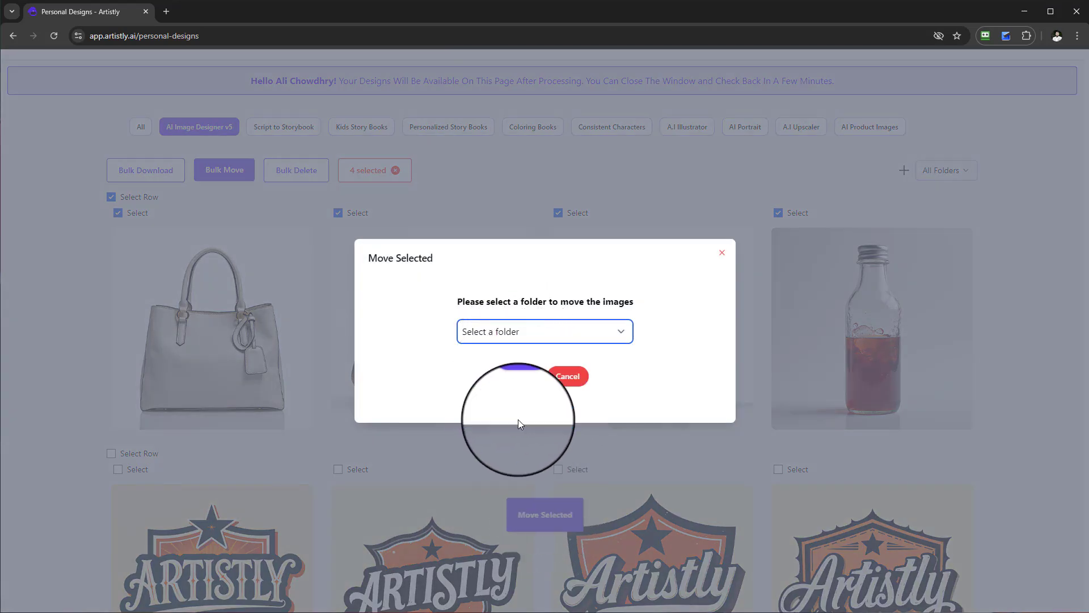
click(521, 378)
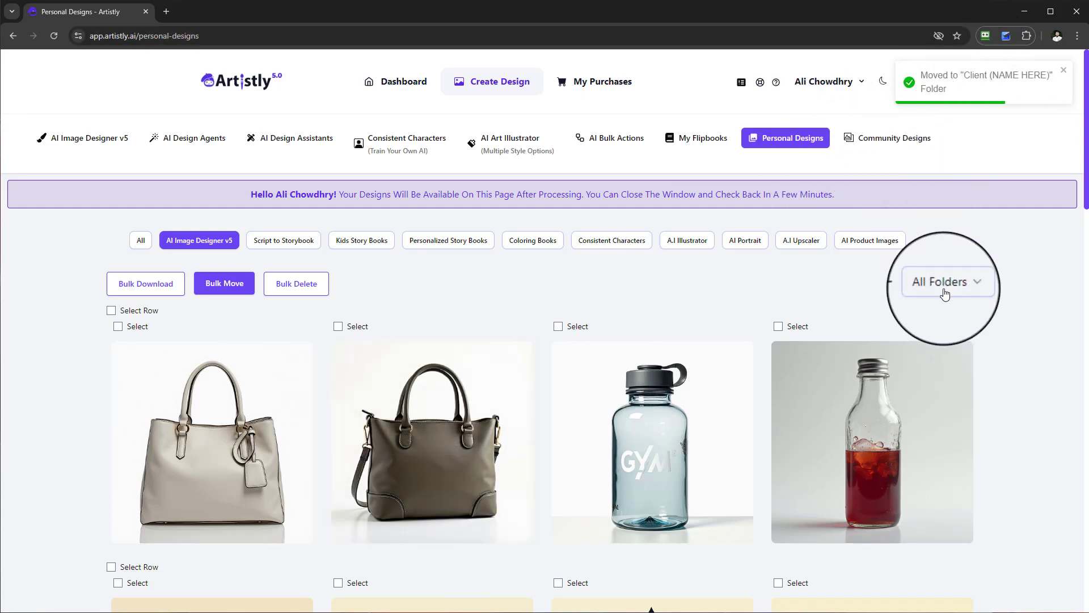
- Filter the gallery by the Client (NAME HERE) folder to show the four moved designs
click(946, 285)
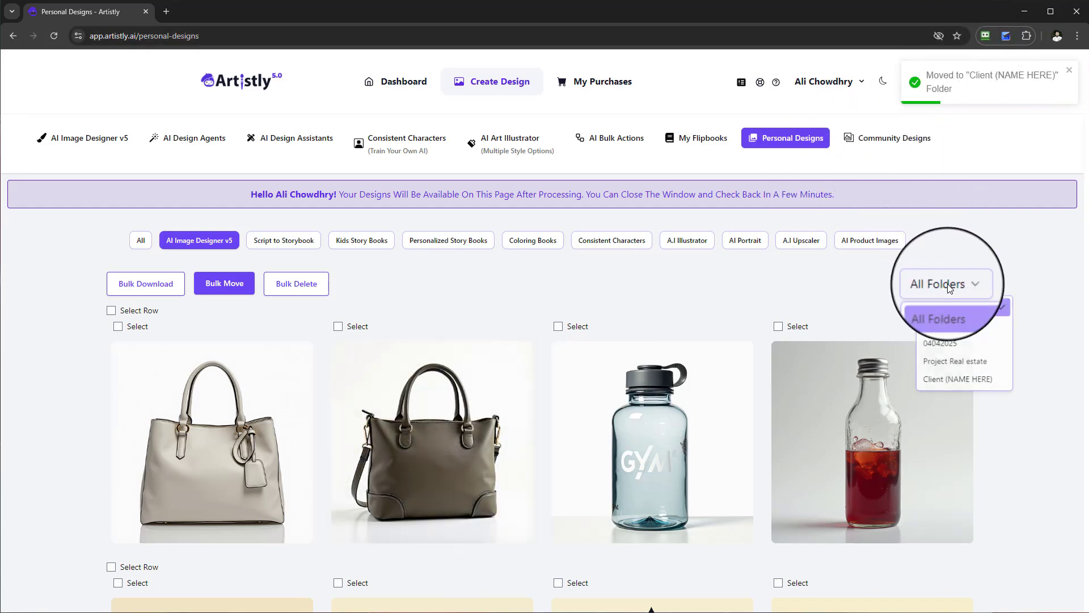
click(946, 379)
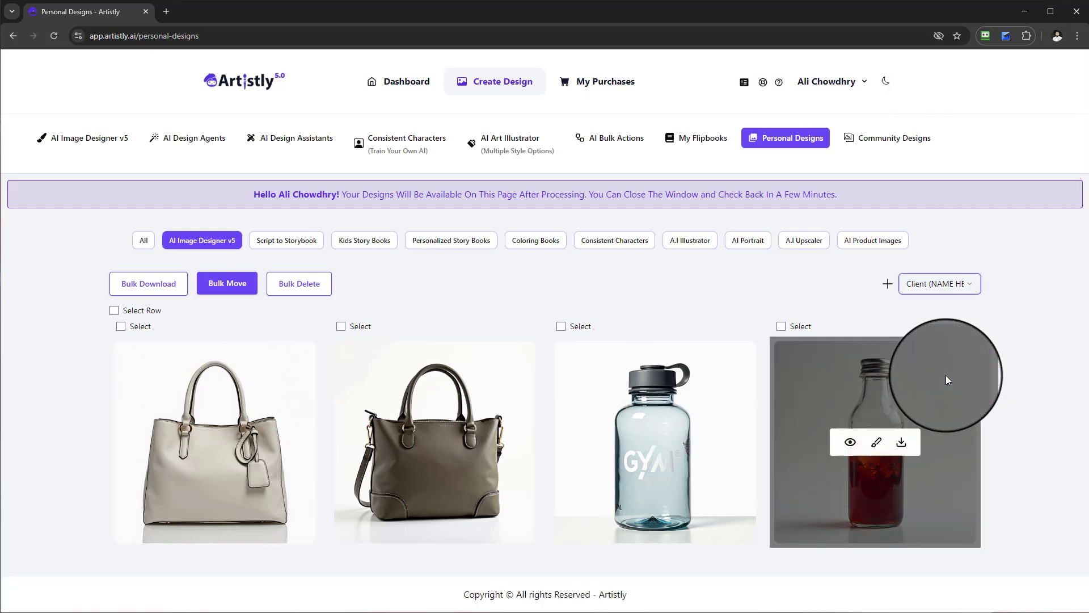